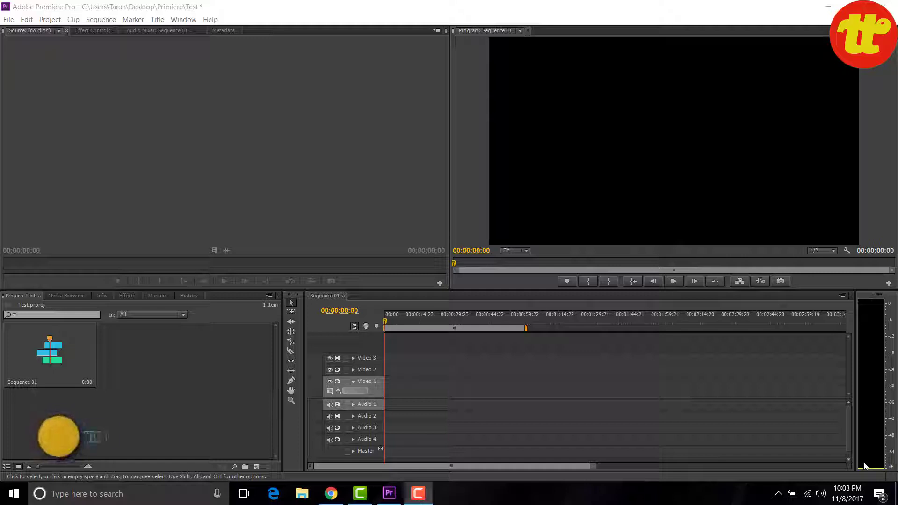
Create a new project named 'Test' in the current folder without saving the old project
left_click(9, 20)
left_click(9, 20)
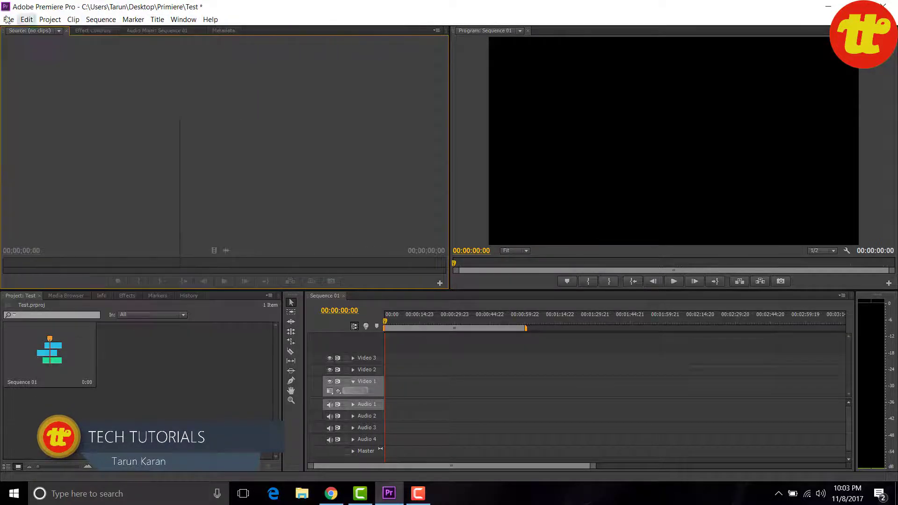
left_click(9, 19)
left_click(223, 34)
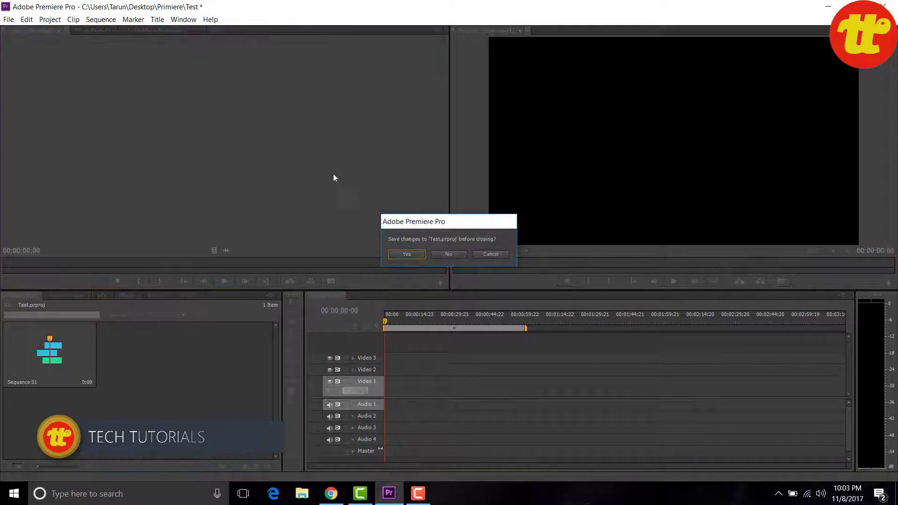
left_click(450, 257)
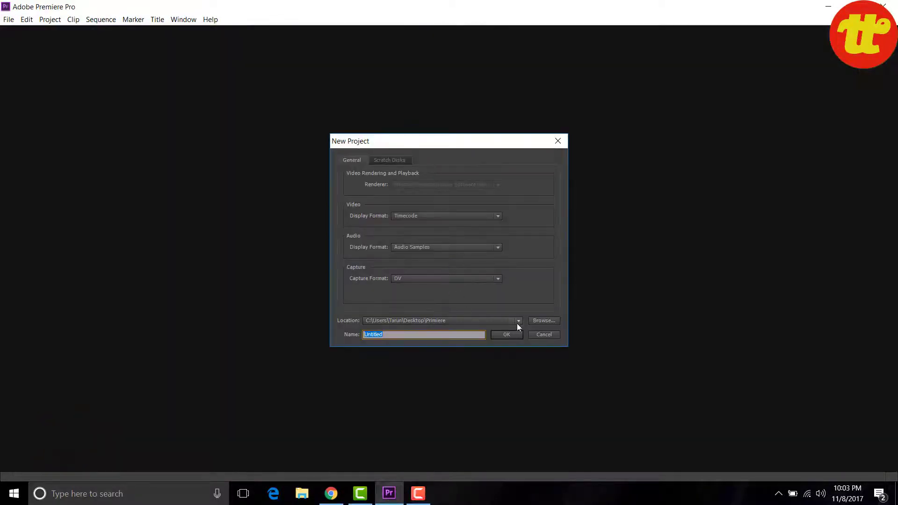
left_click(537, 322)
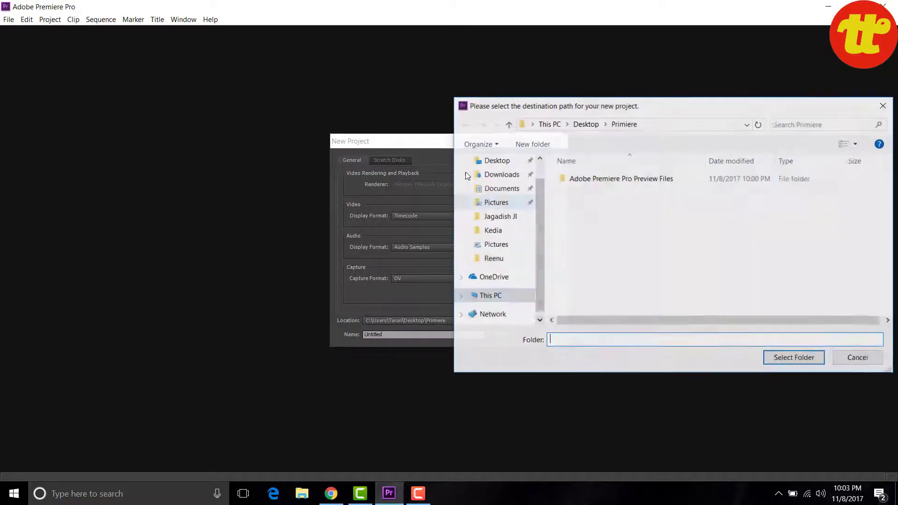
left_click(787, 360)
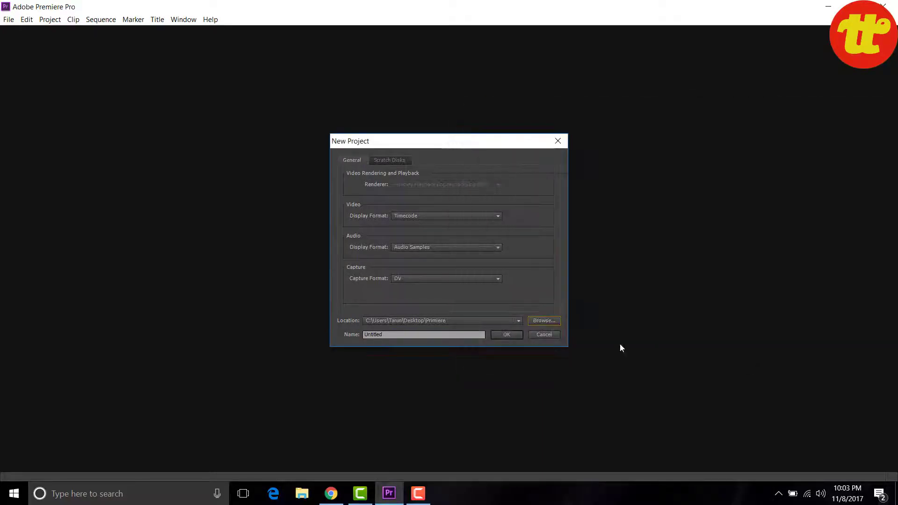
left_click(460, 333)
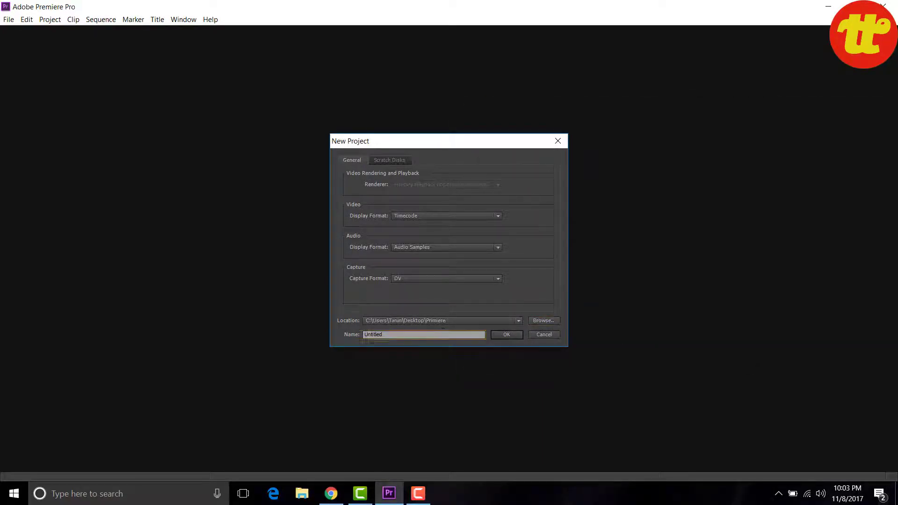
type("Test")
left_click(508, 334)
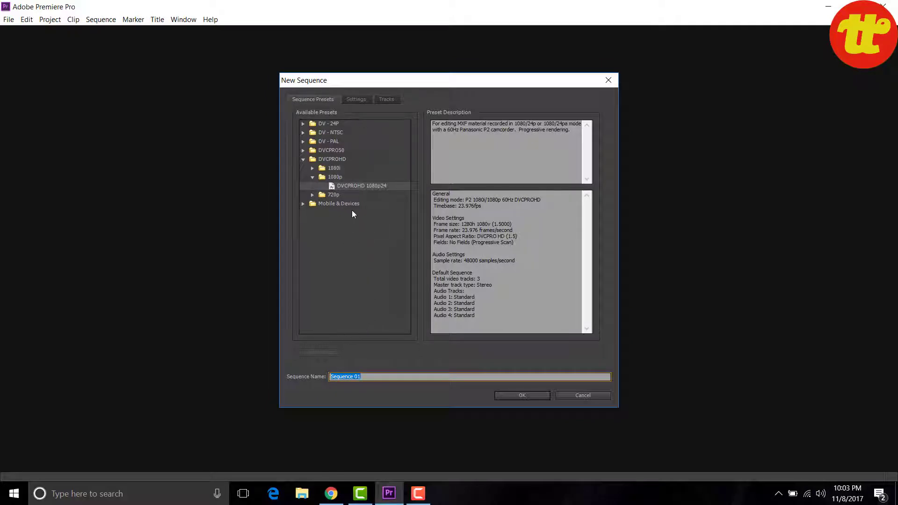
Switch the sequence's Editing Mode to Custom and enter 1920 as the frame width
left_click(304, 124)
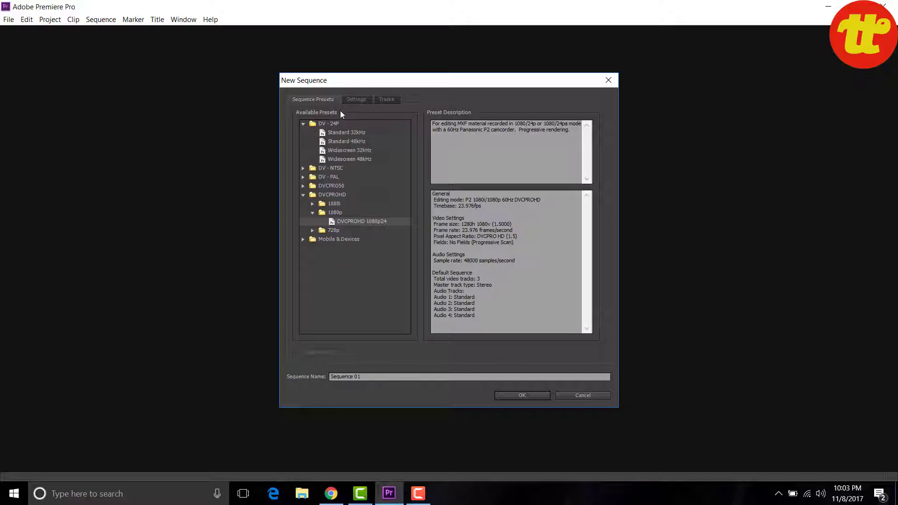
left_click(355, 100)
left_click(315, 100)
left_click(352, 100)
left_click(368, 114)
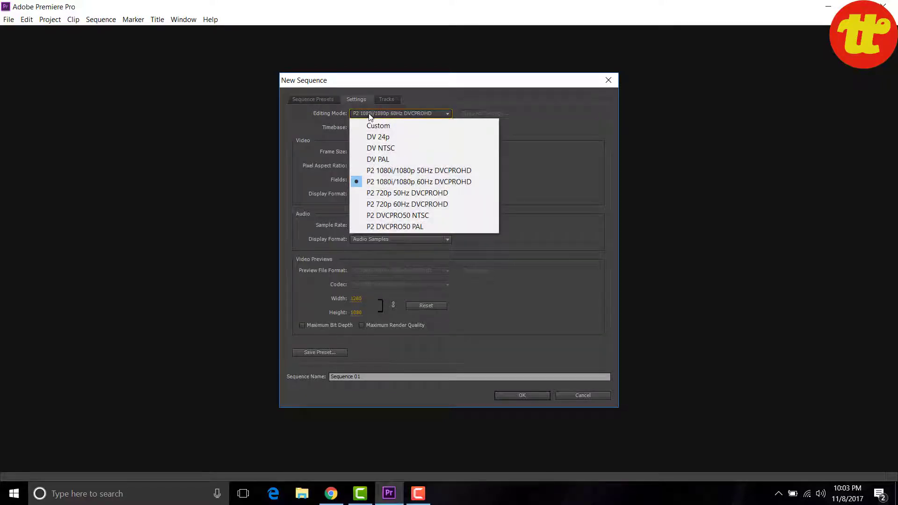
left_click(373, 125)
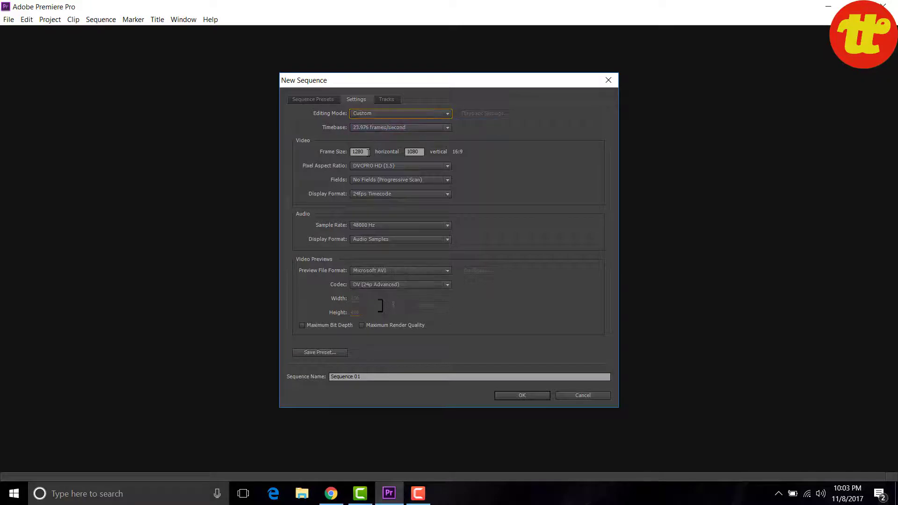
double_click(367, 153)
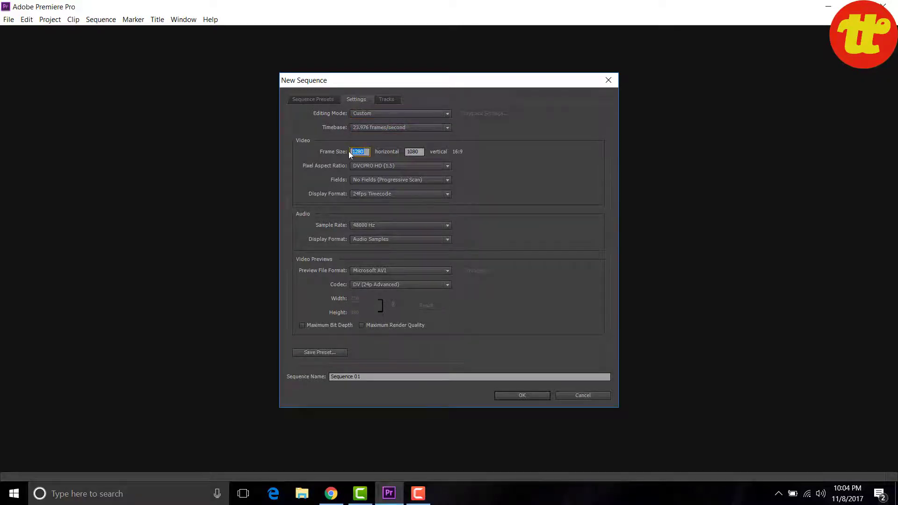
left_click(408, 113)
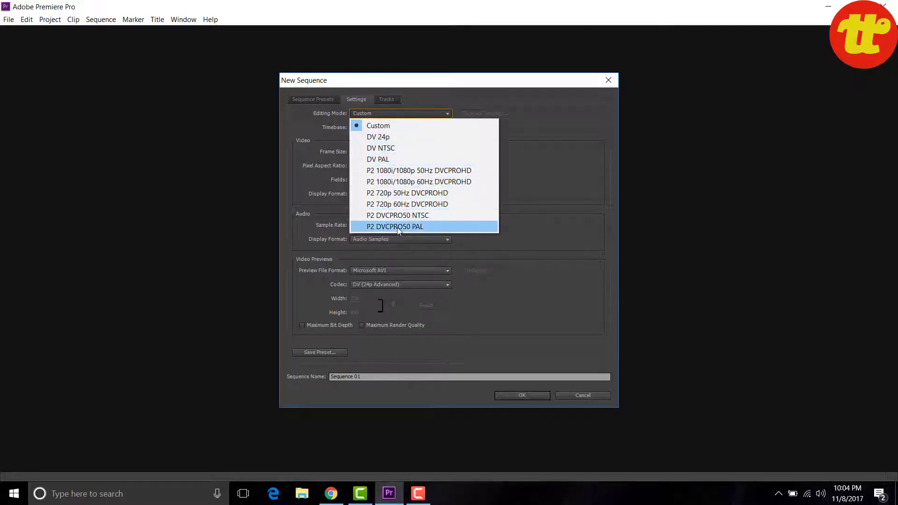
left_click(398, 123)
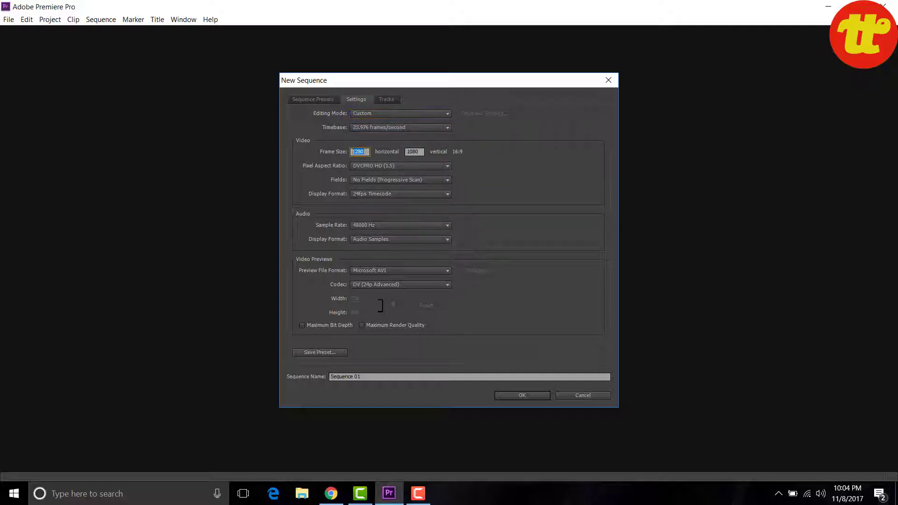
type("1")
Use square pixels and progressive scan (no fields) for the sequence
left_click(420, 165)
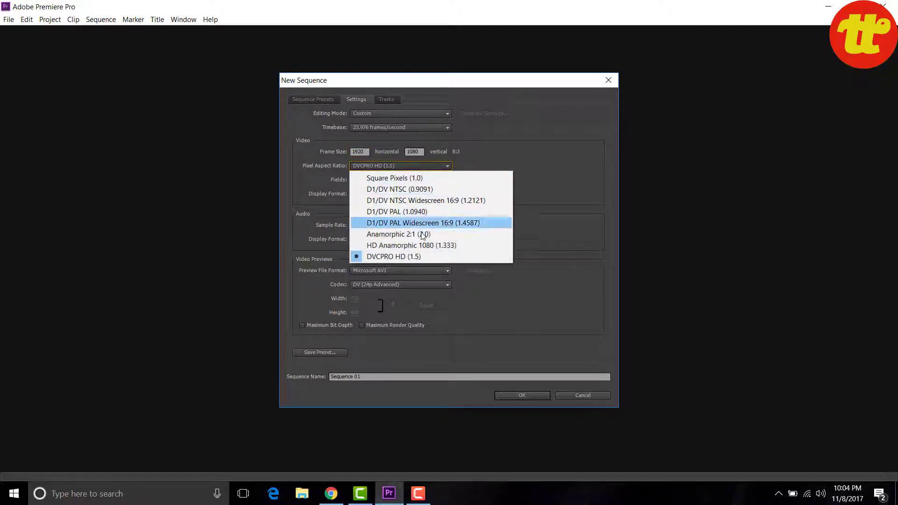
left_click(409, 178)
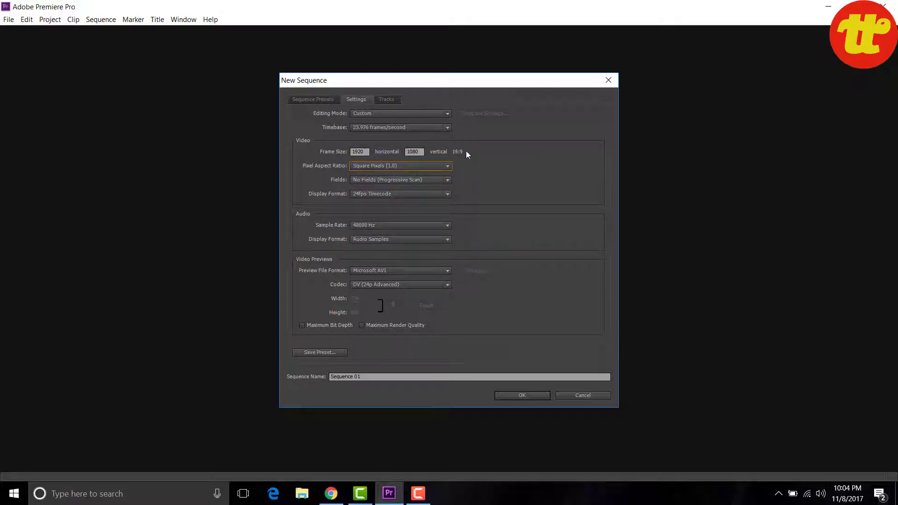
left_click(416, 178)
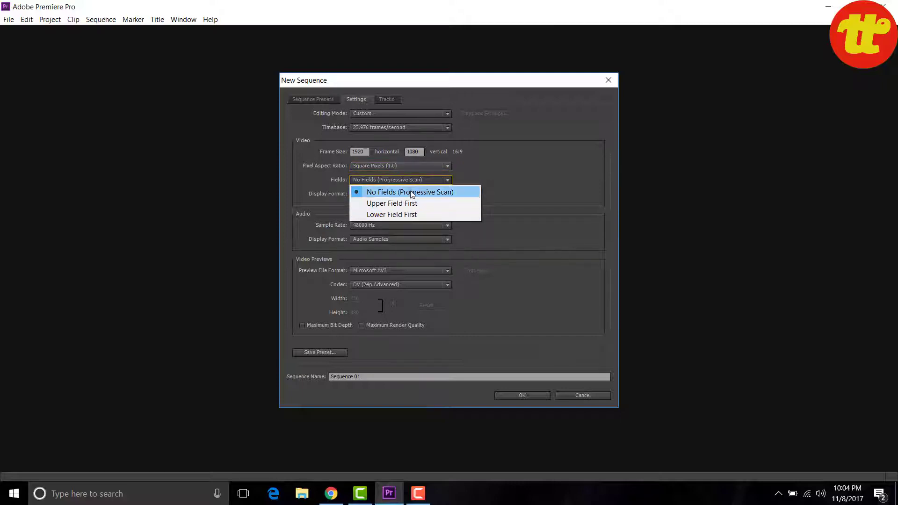
left_click(411, 192)
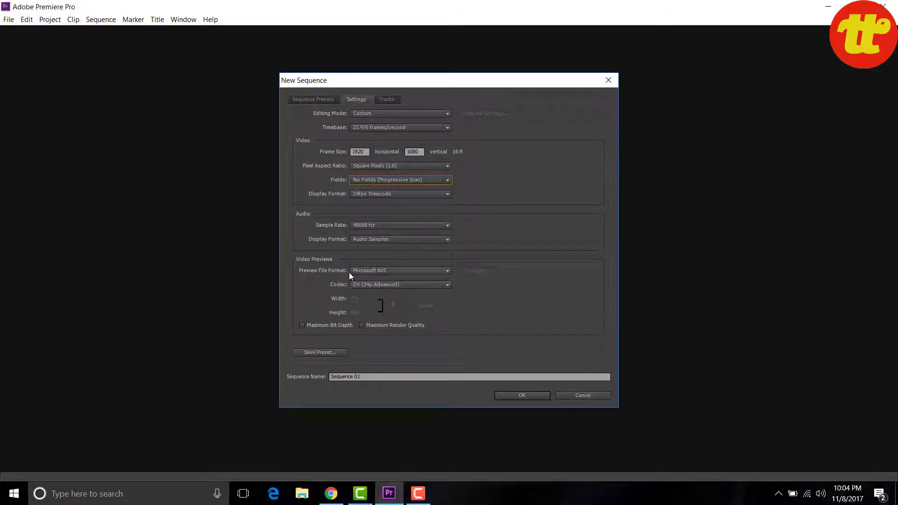
Set the preview format to P2 1080i-1080p 50Hz DVCPROHD with a 1920 preview width
left_click(386, 272)
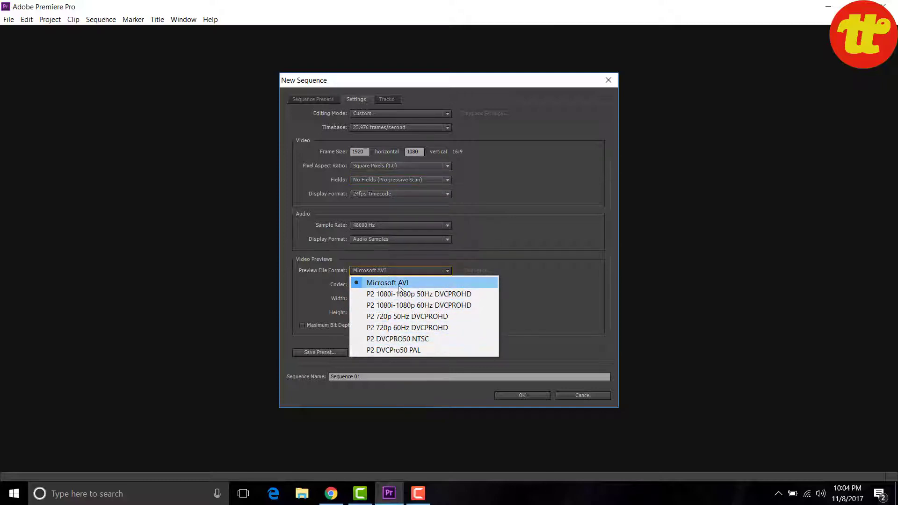
left_click(568, 344)
left_click(389, 285)
left_click(386, 271)
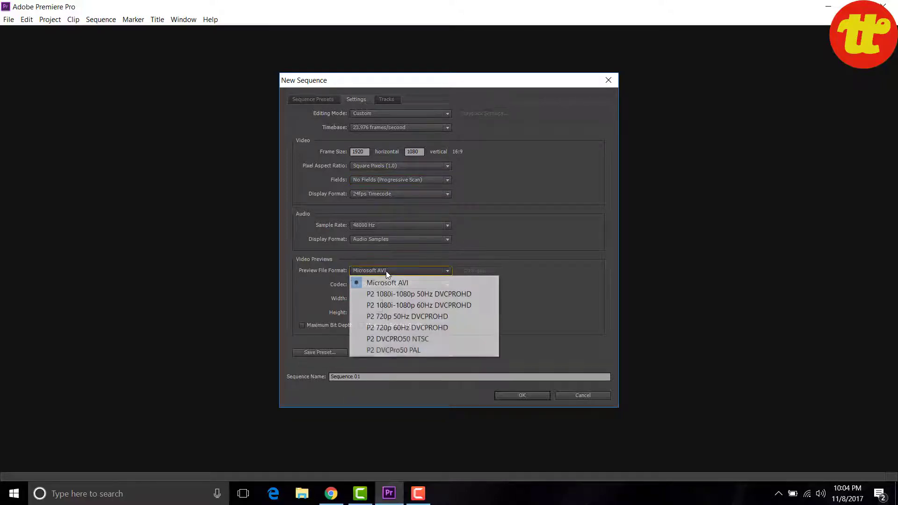
left_click(389, 296)
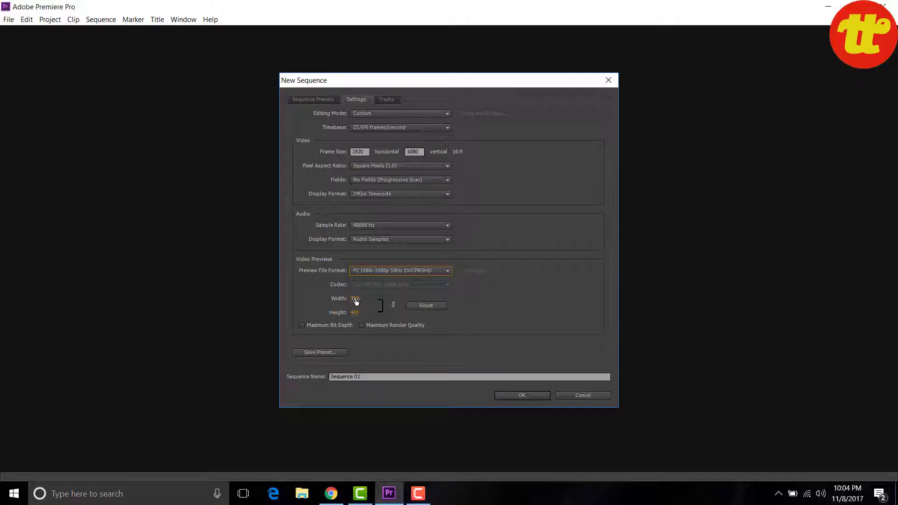
left_click(356, 300)
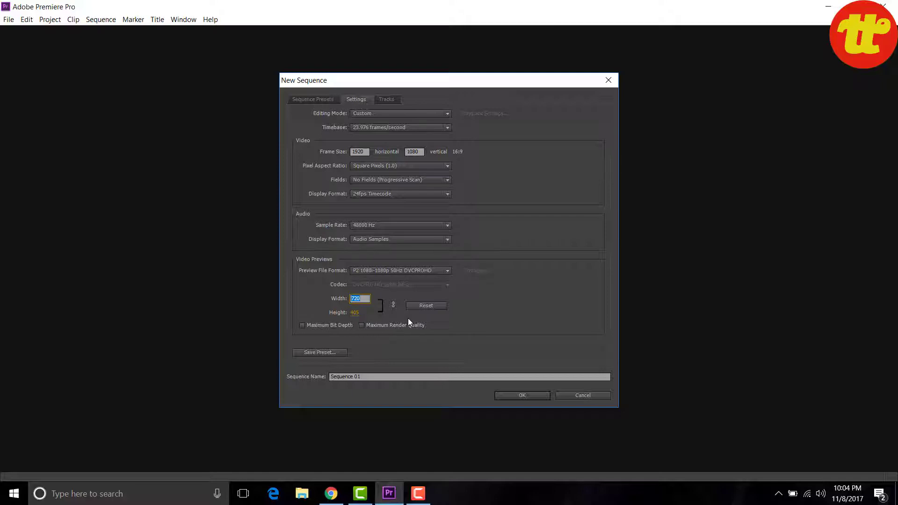
type("192")
key("Return")
Reapply the P2 DVCPROHD preview format at 1920×1080 and save the settings as a preset
left_click(386, 273)
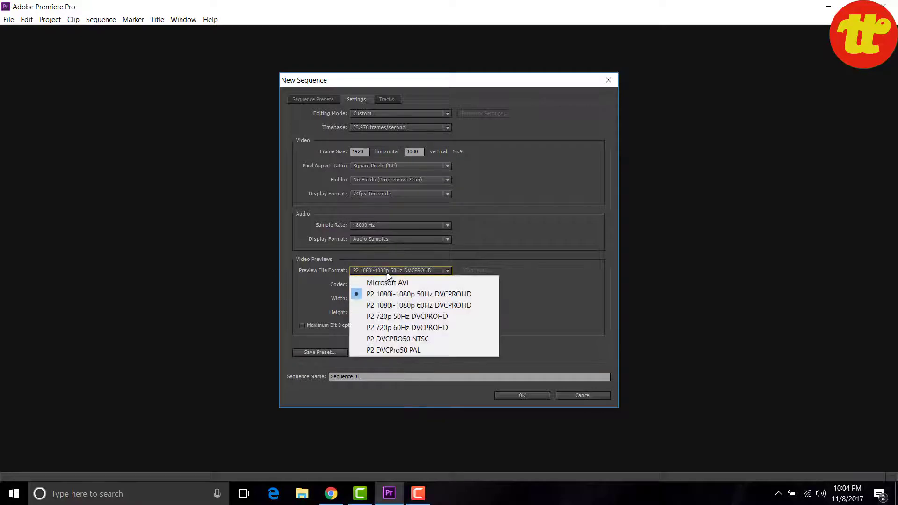
left_click(387, 284)
left_click(388, 274)
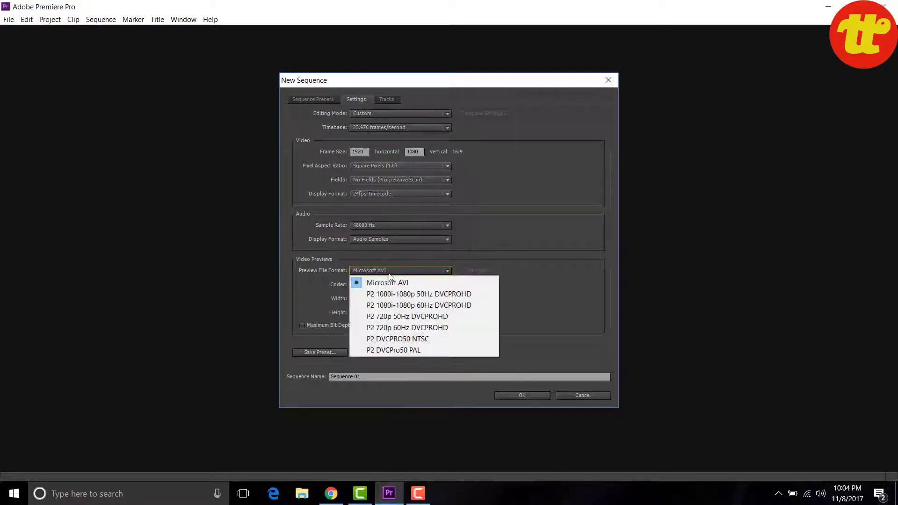
left_click(384, 293)
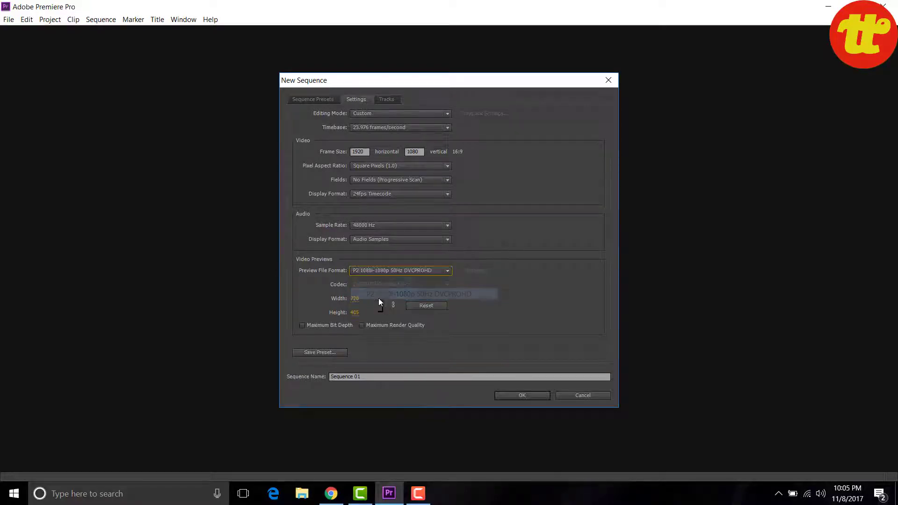
type("19")
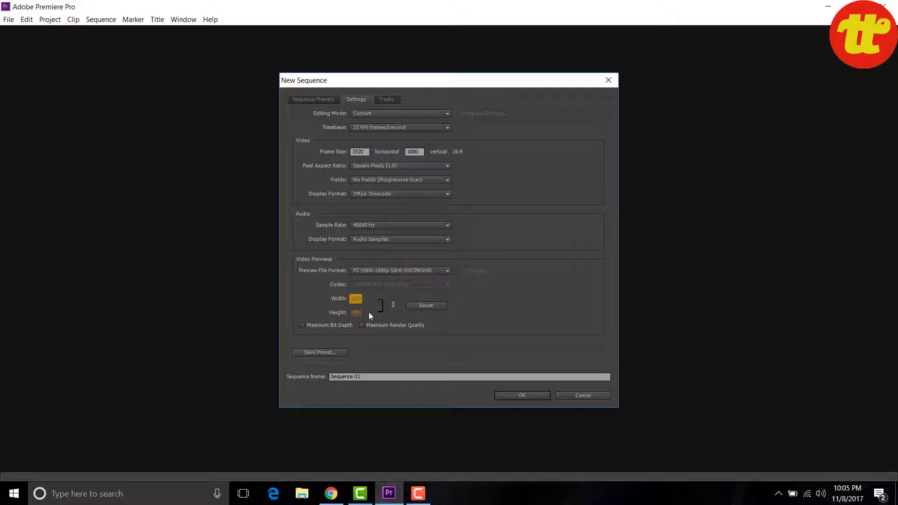
left_click(329, 353)
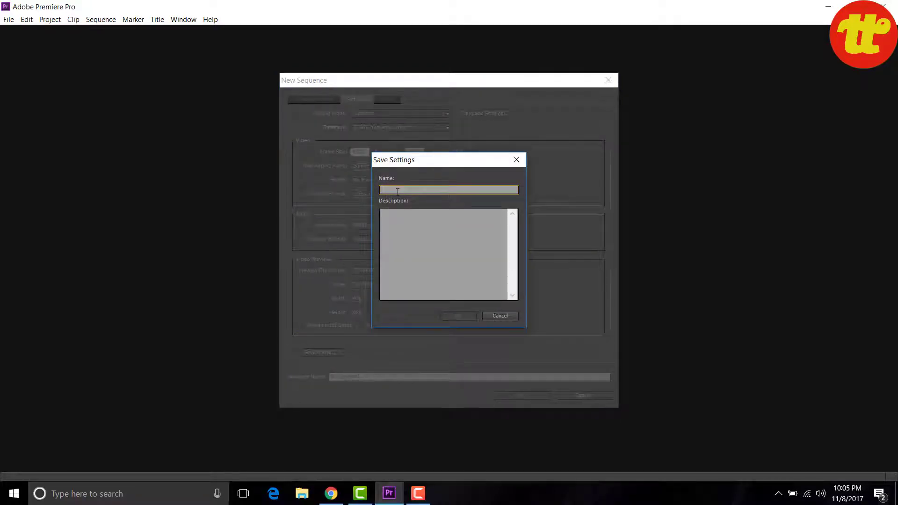
Save the preset as 'Full HD' and create a sequence named 'Test 1'
type("F")
type("D")
left_click(464, 314)
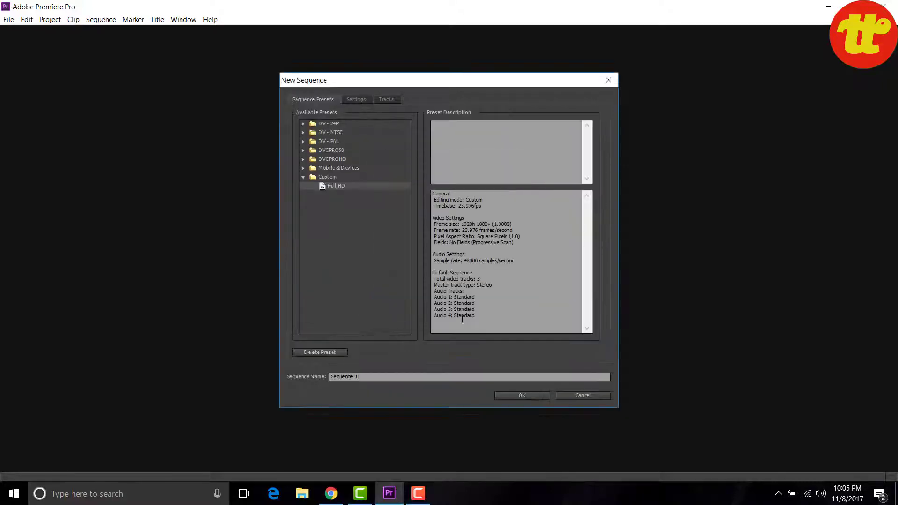
left_click(365, 377)
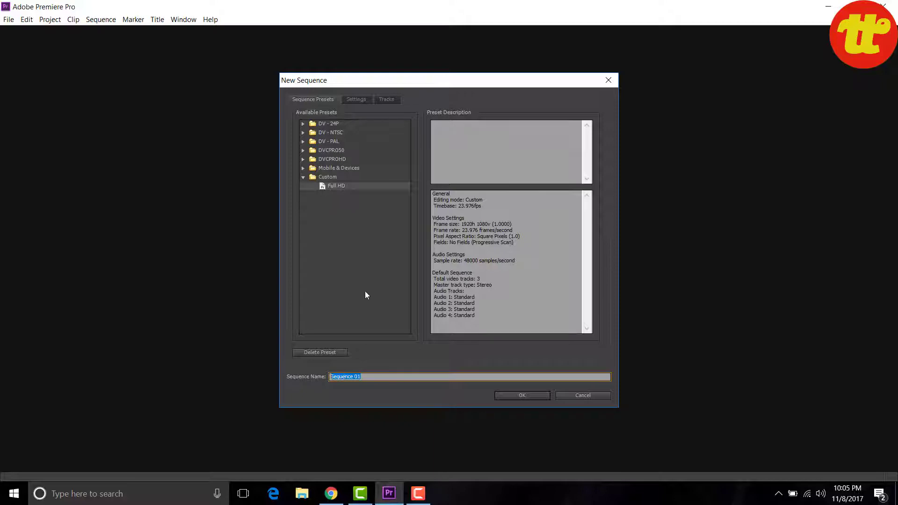
type("Test")
type(" 1")
left_click(513, 394)
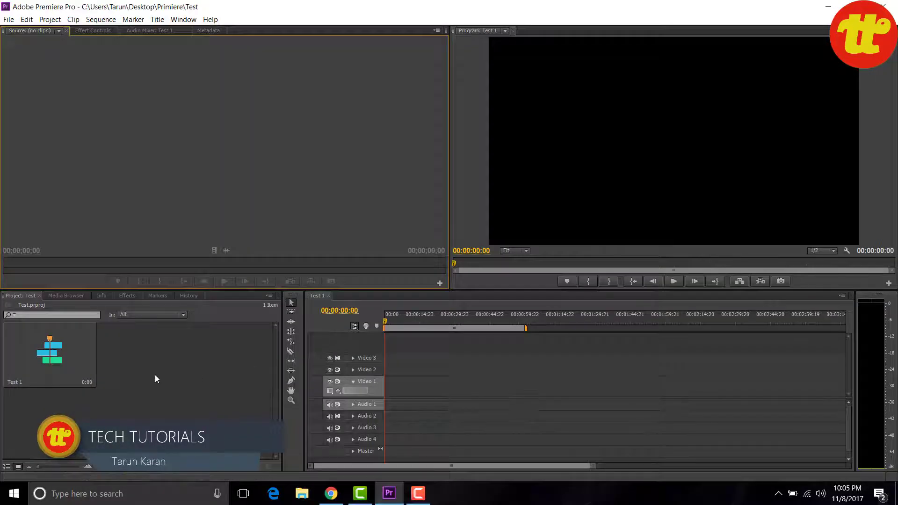
Import 'Durga by Arijit Singh' from Data (E:) > Tech Tutorials > All 360 N
left_click(155, 376)
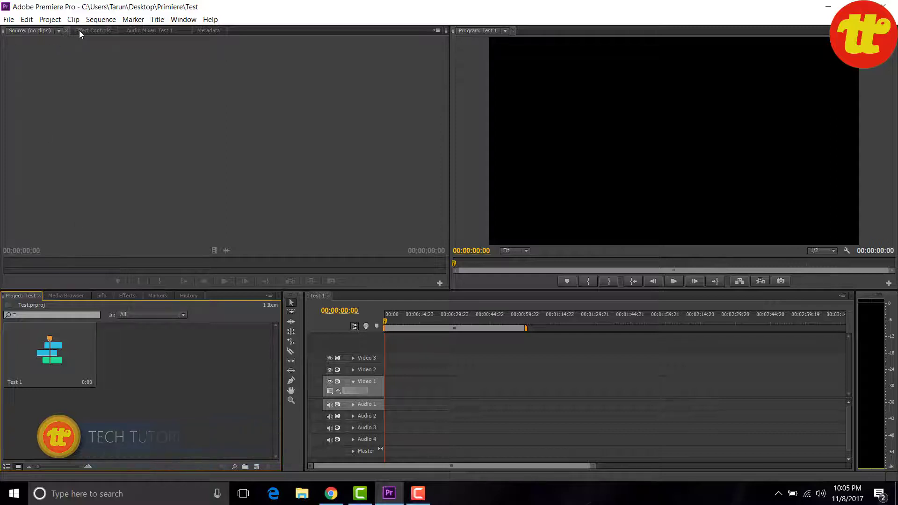
double_click(51, 418)
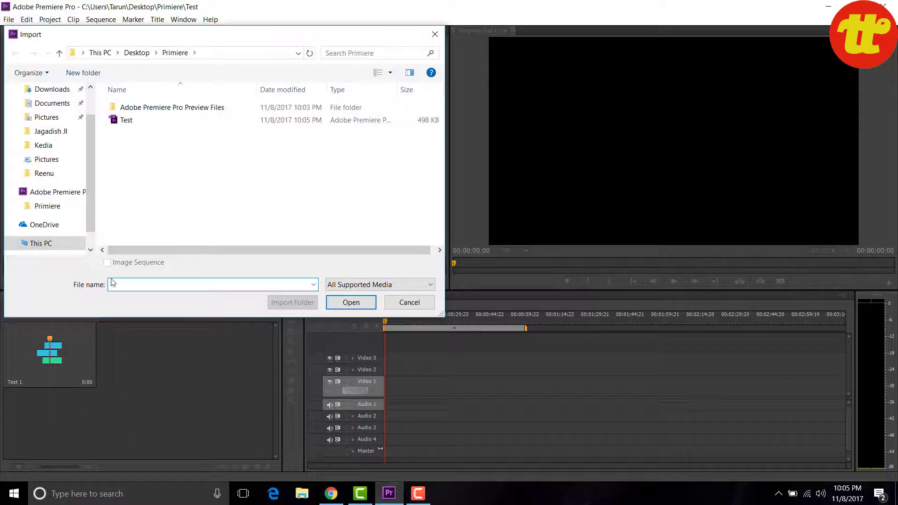
scroll(42, 225, "down", 1)
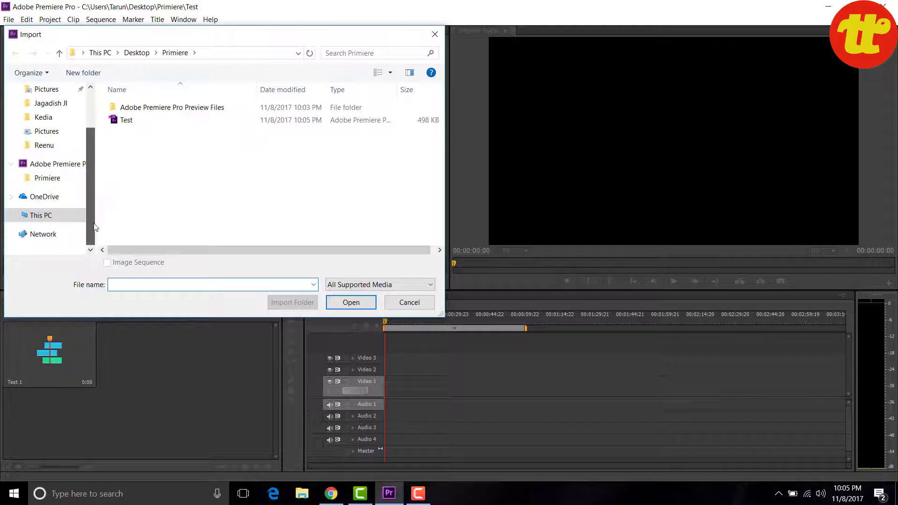
left_click(50, 219)
double_click(321, 241)
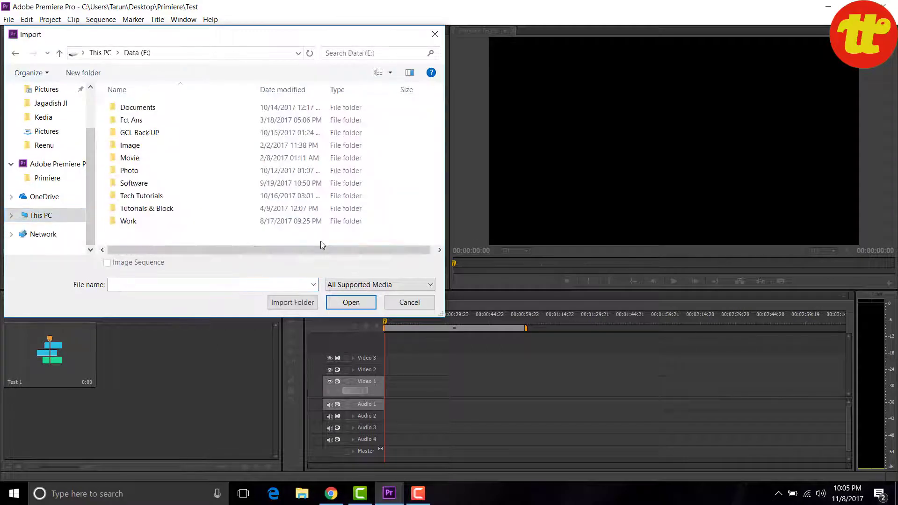
double_click(131, 159)
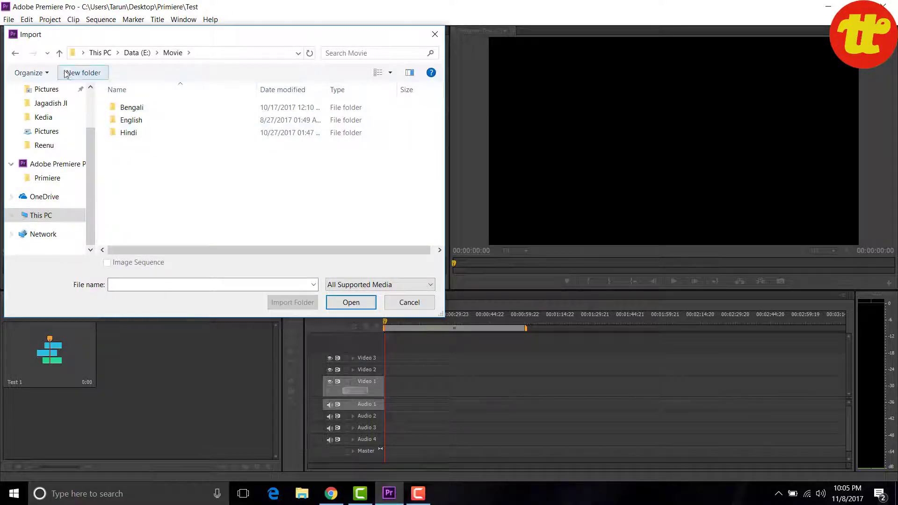
left_click(59, 53)
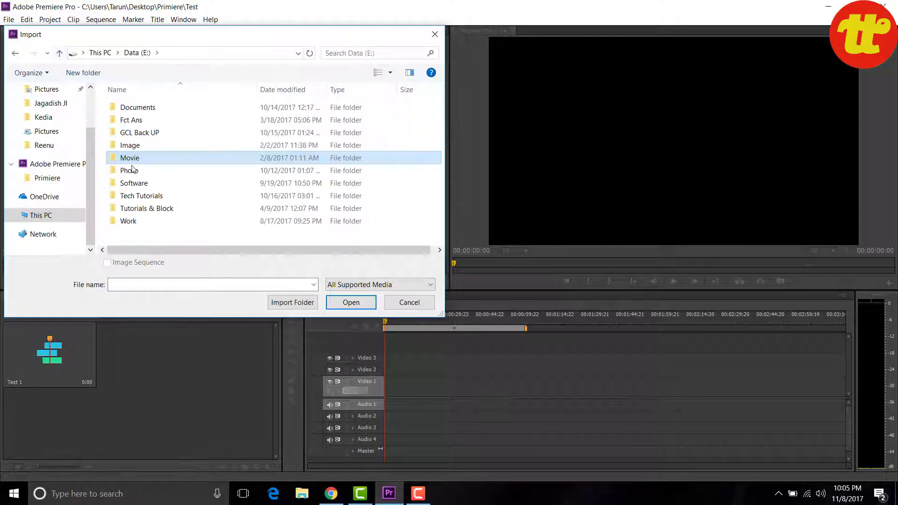
double_click(149, 198)
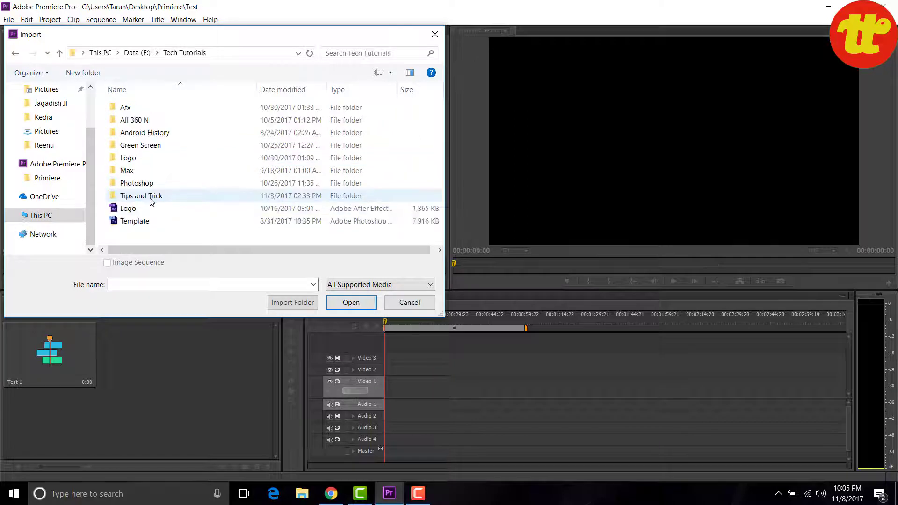
double_click(141, 120)
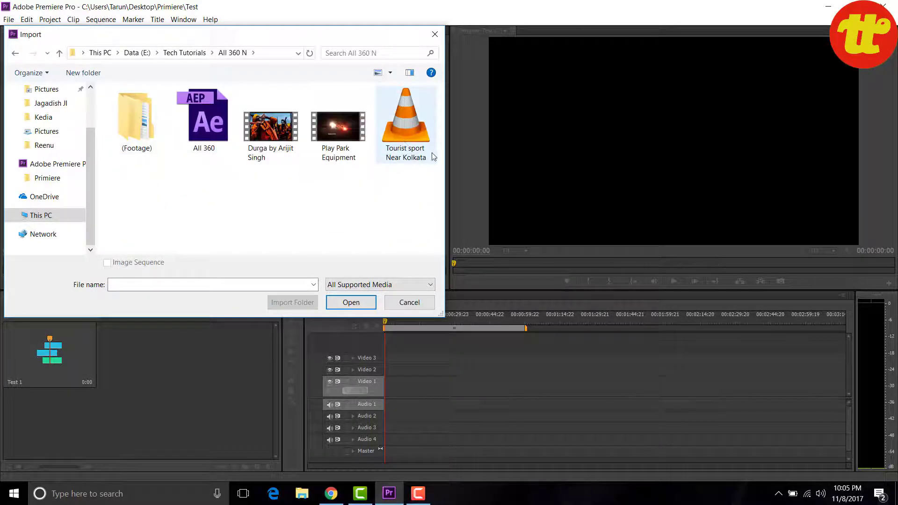
left_click(270, 137)
left_click(350, 303)
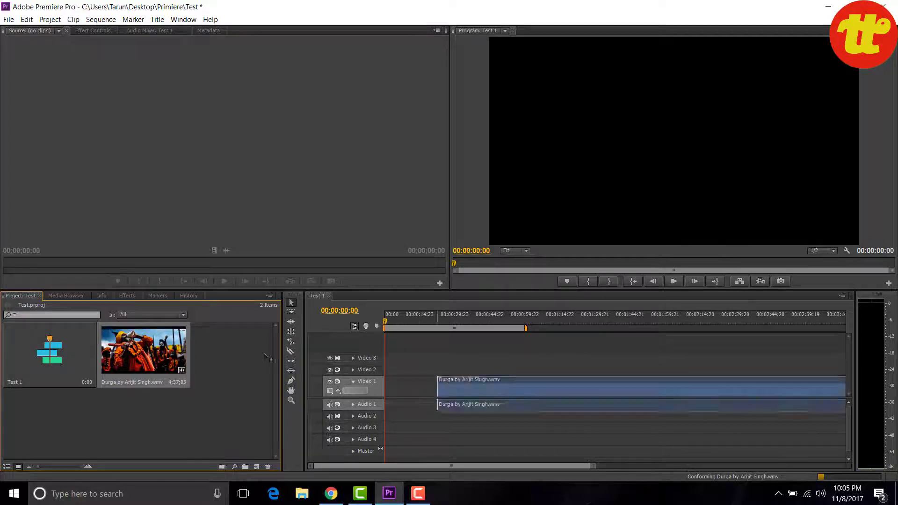
Drop the Durga clip on Video 1, keep existing settings, and ripple-delete the leading gap
left_click_drag(448, 391, 437, 397)
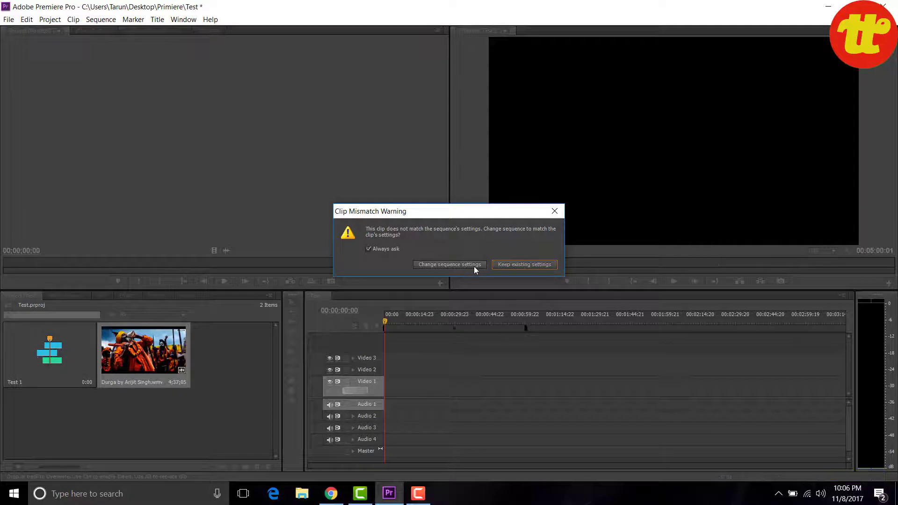
left_click(512, 265)
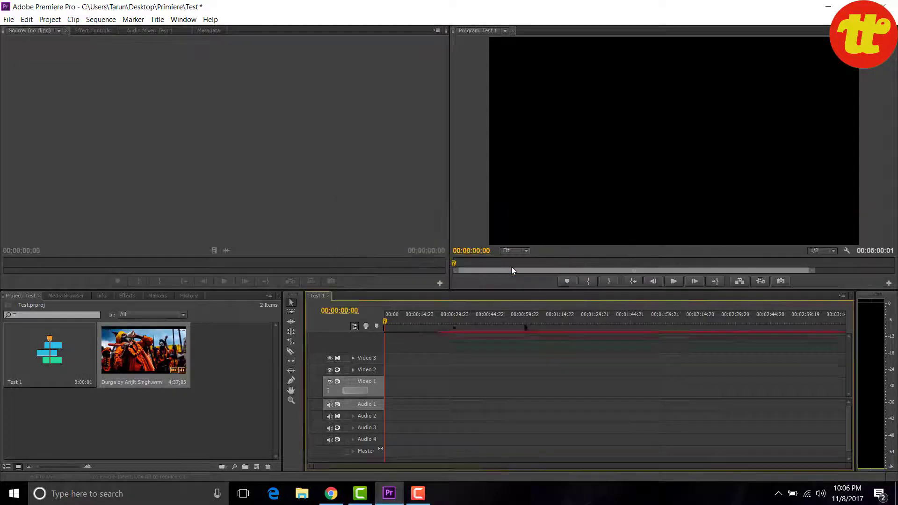
right_click(412, 392)
left_click(422, 398)
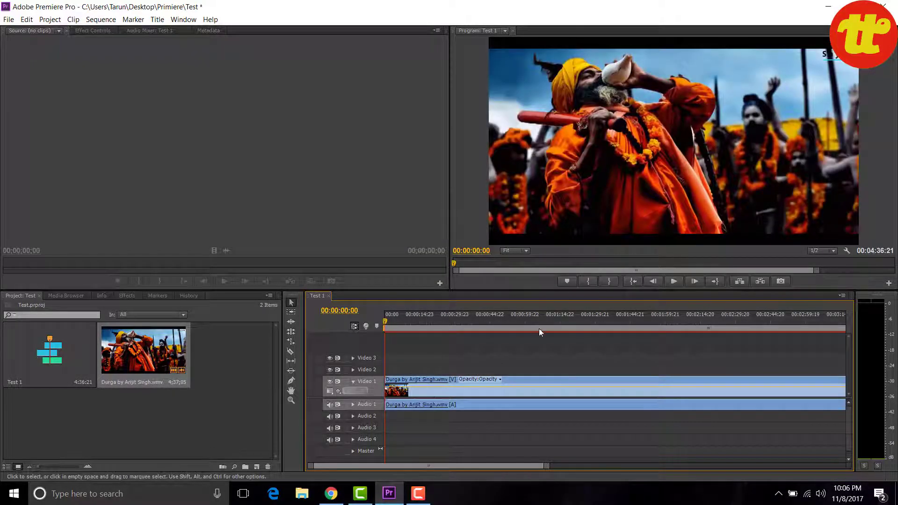
left_click(585, 195)
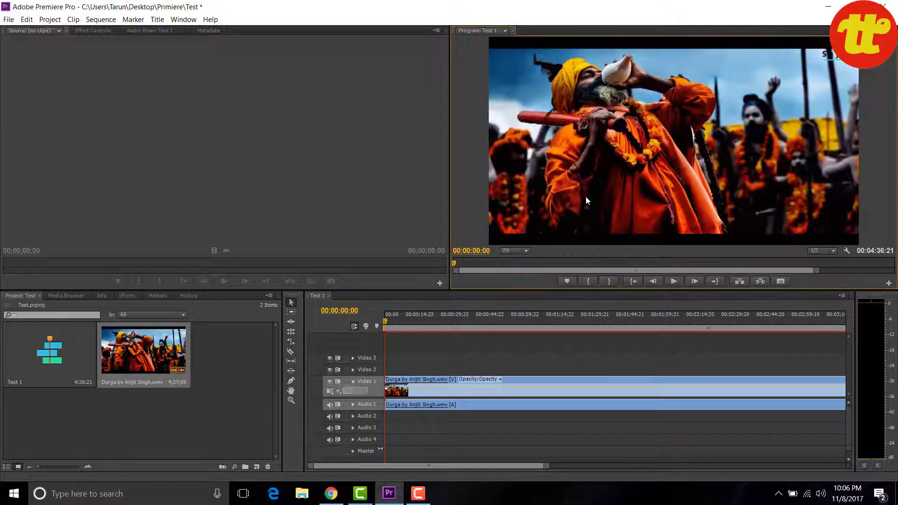
left_click(490, 388)
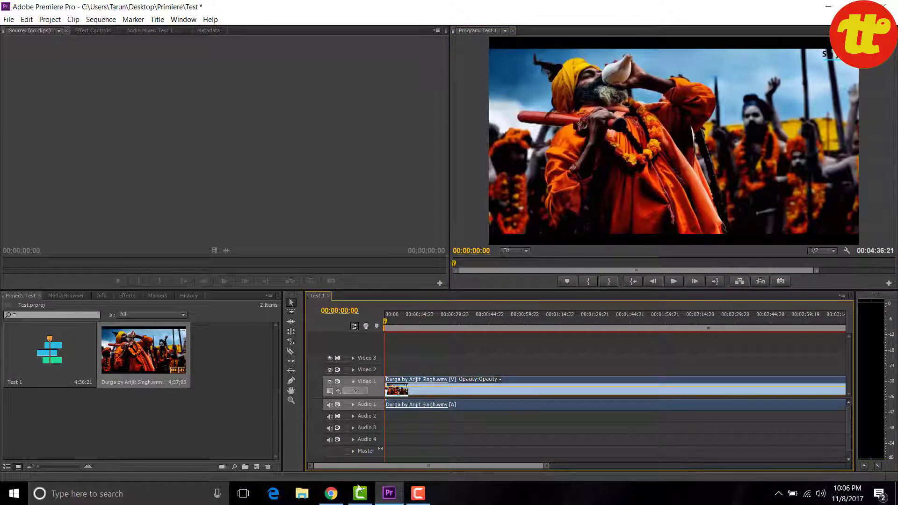
Raise the Durga clip's Motion Scale from 100 to 115.0 in Effect Controls
left_click(93, 30)
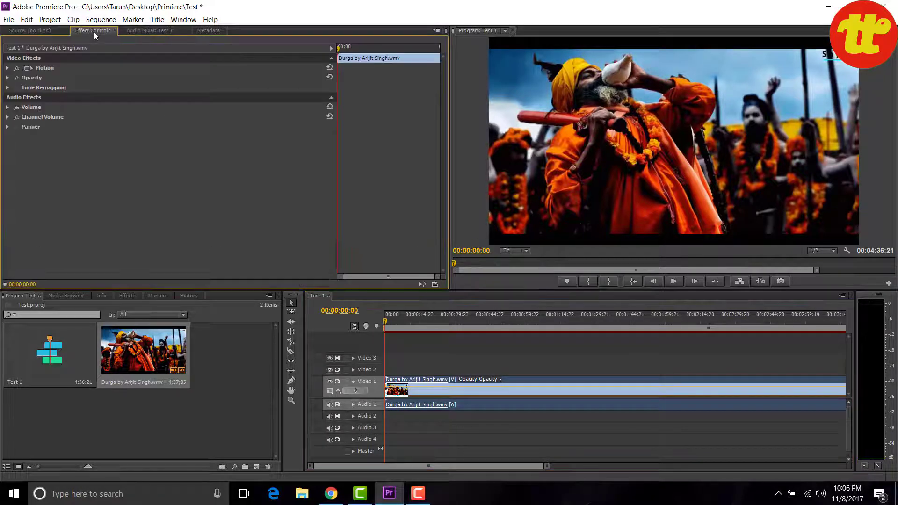
left_click(7, 69)
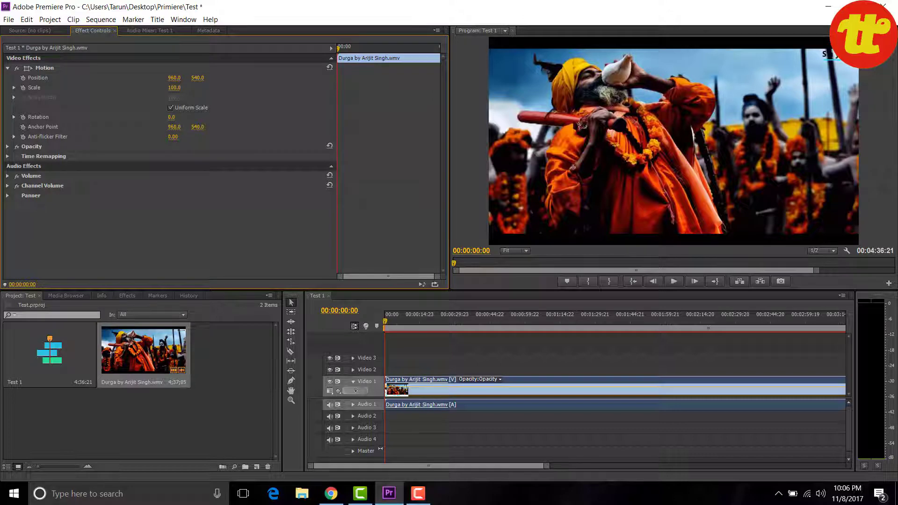
left_click(174, 88)
left_click_drag(175, 89, 183, 89)
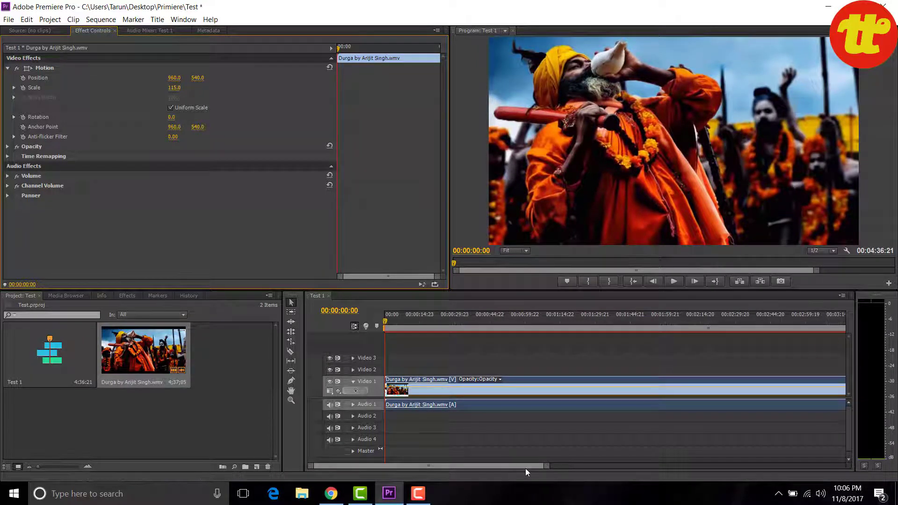
left_click_drag(526, 468, 524, 467)
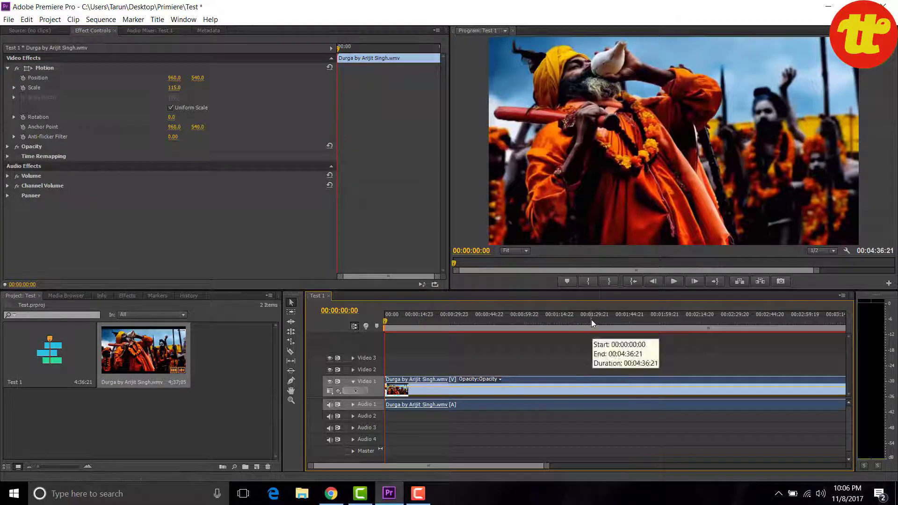
Clear the in/out points and pull the work area end back to 00:00:09:16
left_click(592, 320)
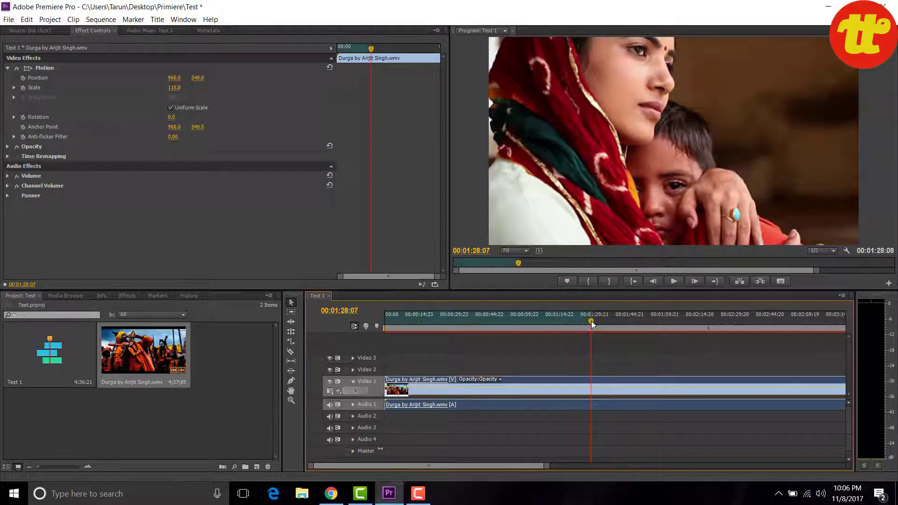
left_click(614, 320)
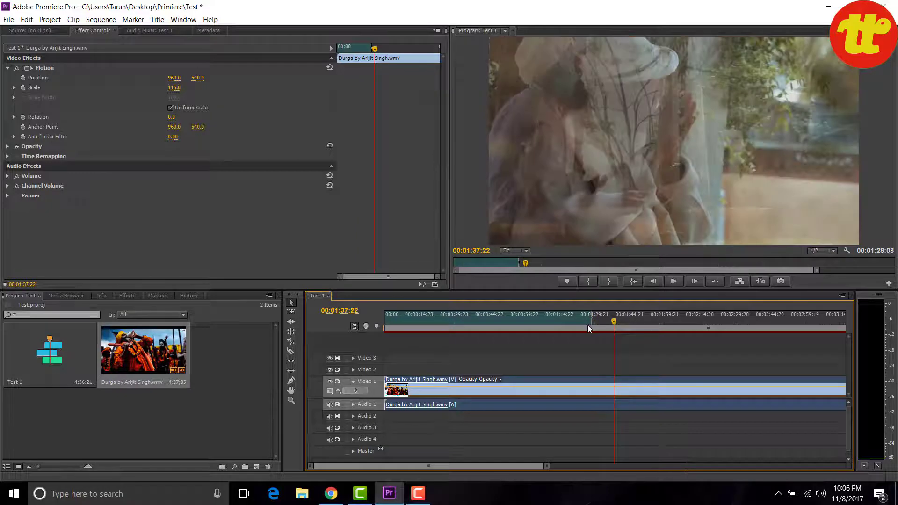
key("ctrl+shift+x")
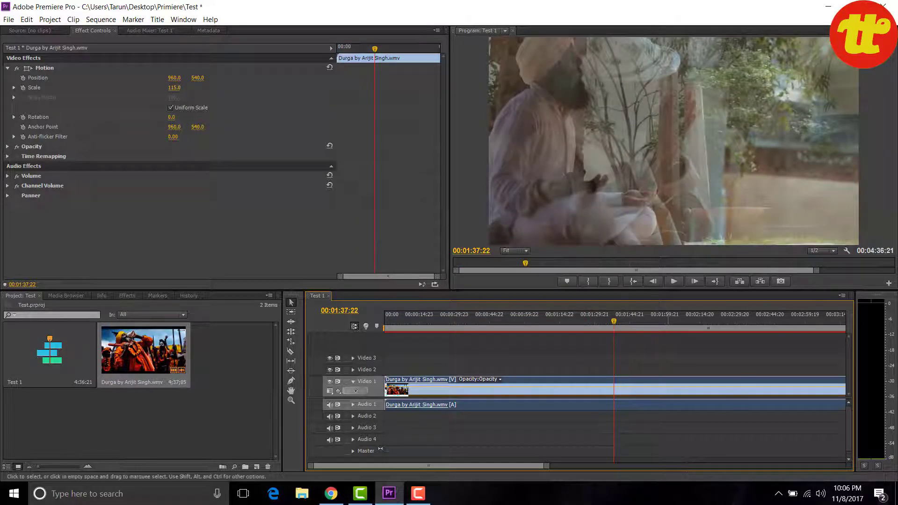
left_click_drag(536, 468, 645, 343)
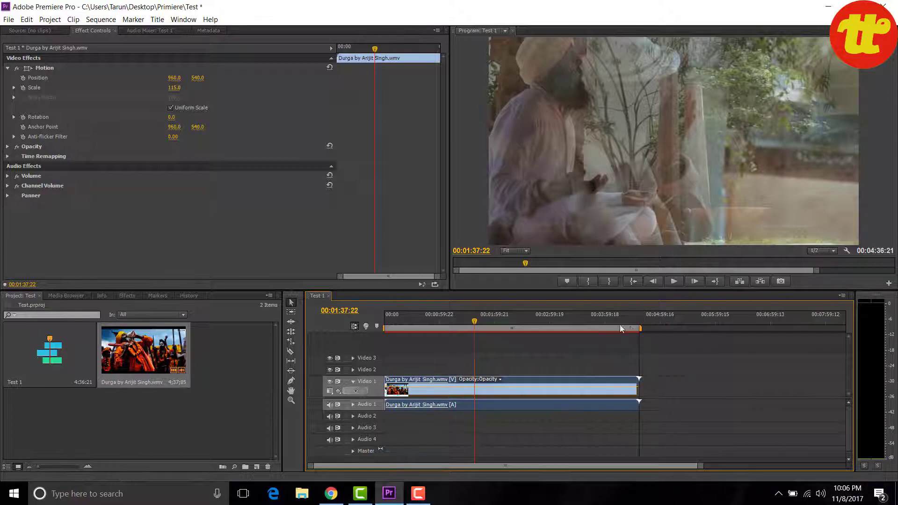
left_click_drag(640, 328, 444, 329)
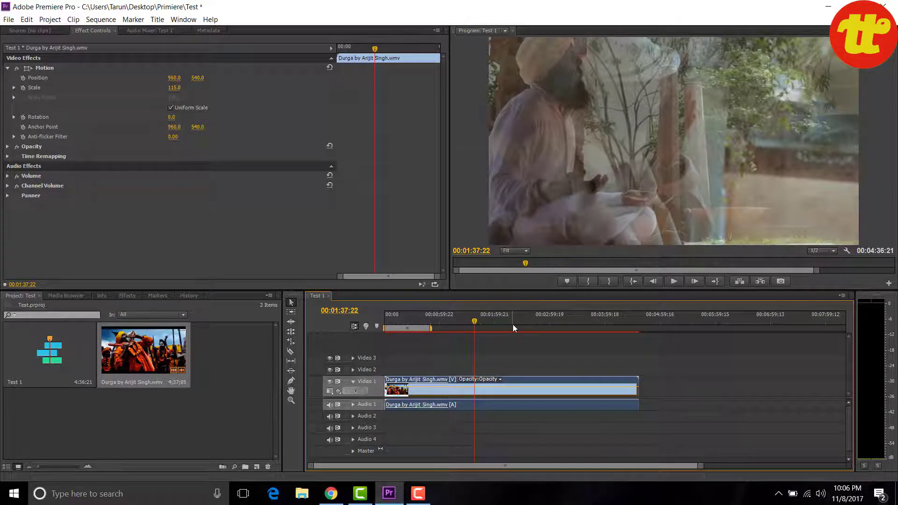
key("Return")
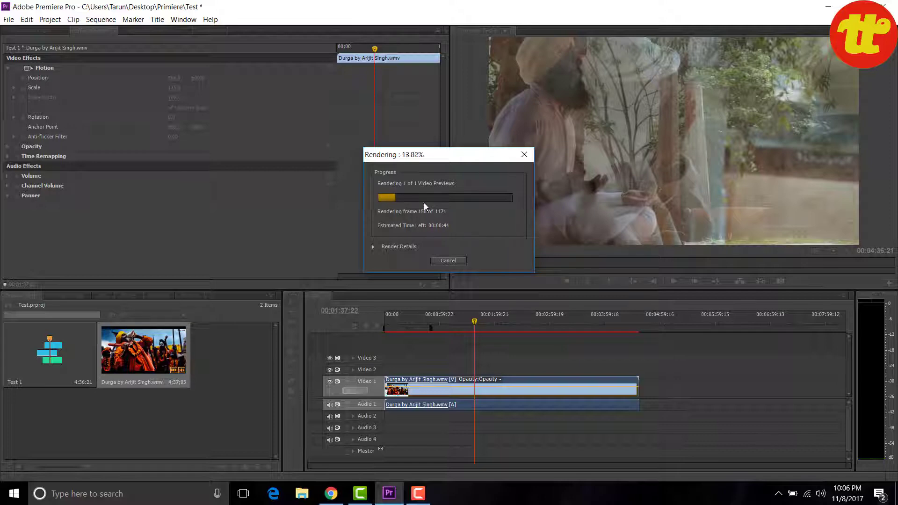
left_click(449, 260)
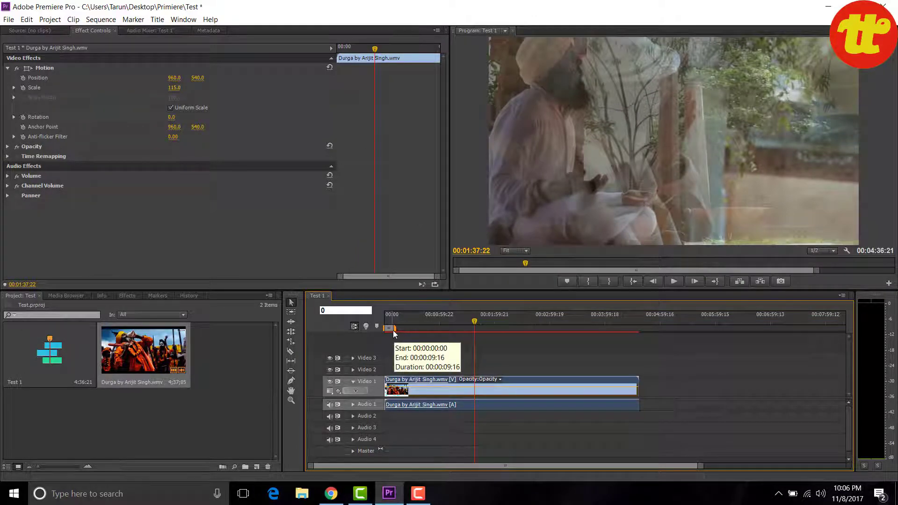
Render previews for the 00:00:09:16 work area and stop the resulting playback
key("Return")
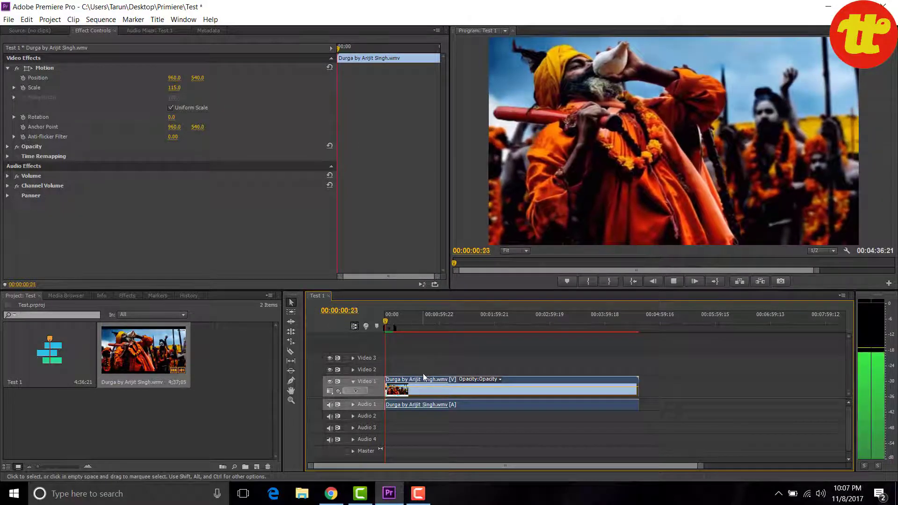
key("space")
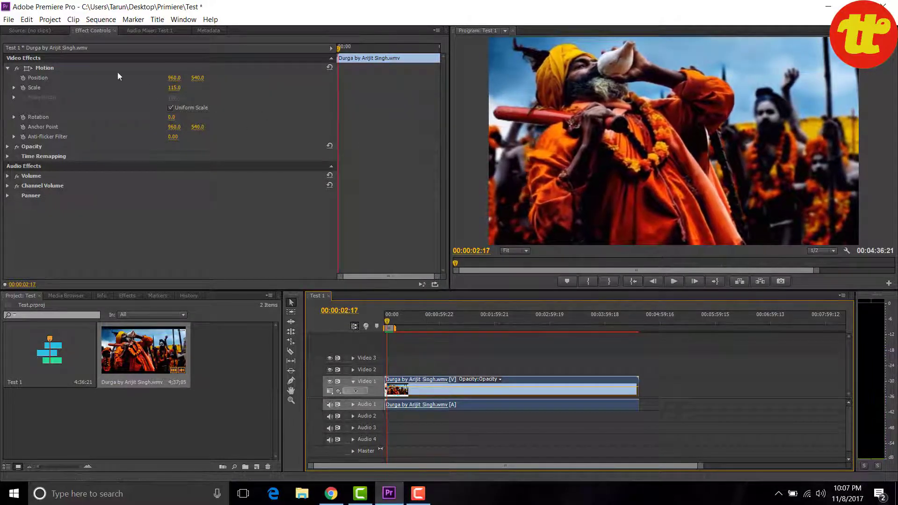
left_click(8, 19)
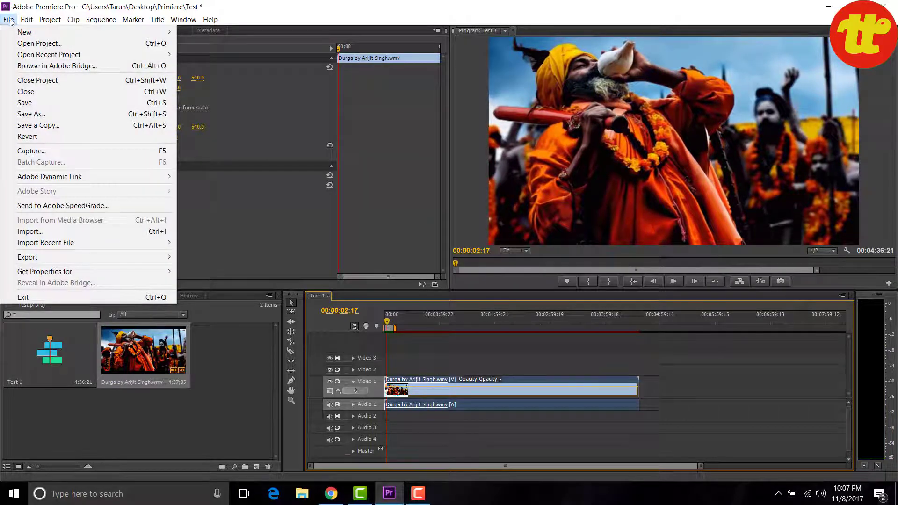
Run Sequence > Render Effects in Work Area
mouse_move(46, 22)
mouse_move(10, 20)
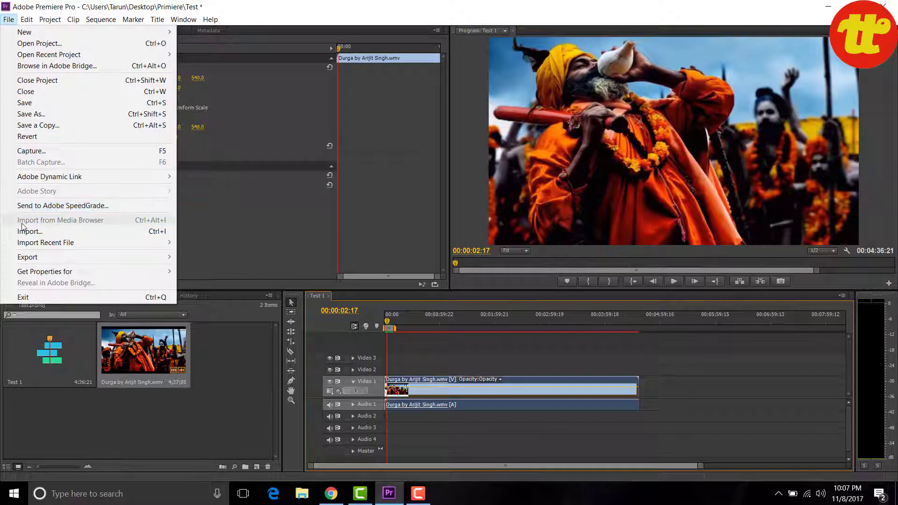
mouse_move(17, 255)
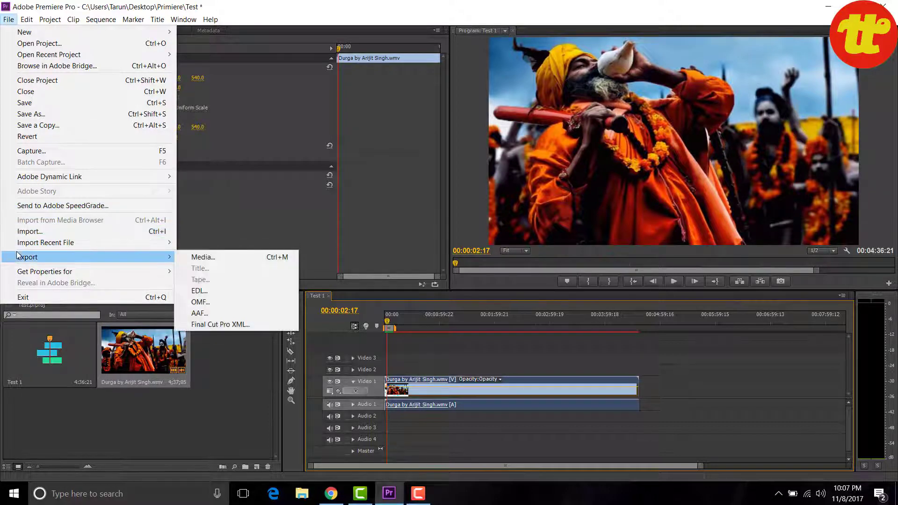
mouse_move(101, 20)
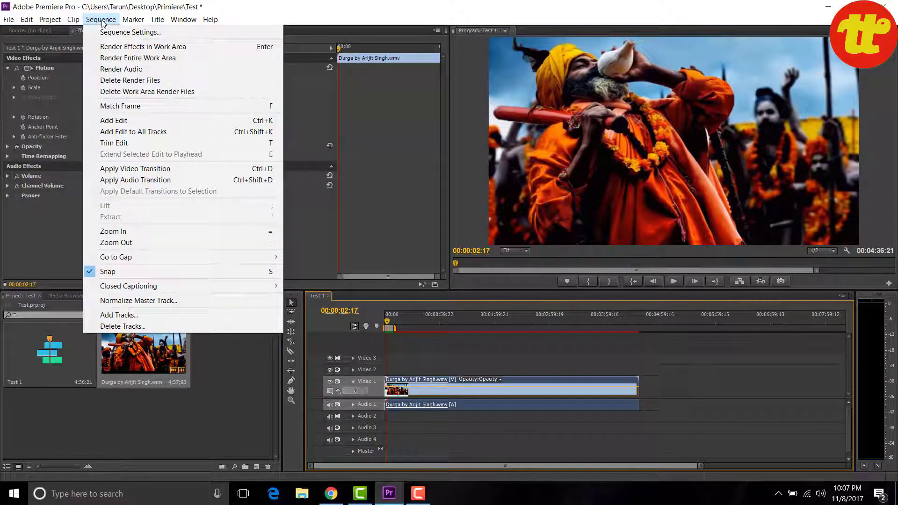
left_click(107, 47)
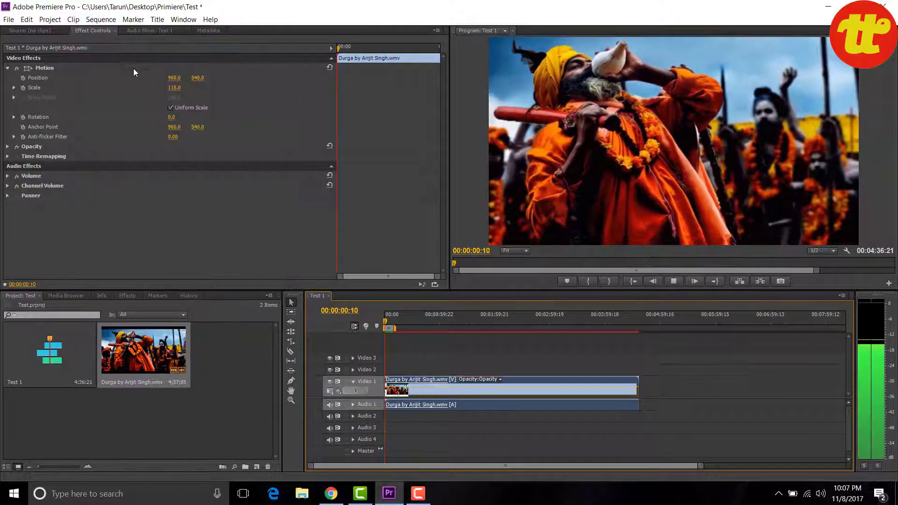
Open Export Settings via File > Export > Media
left_click(9, 20)
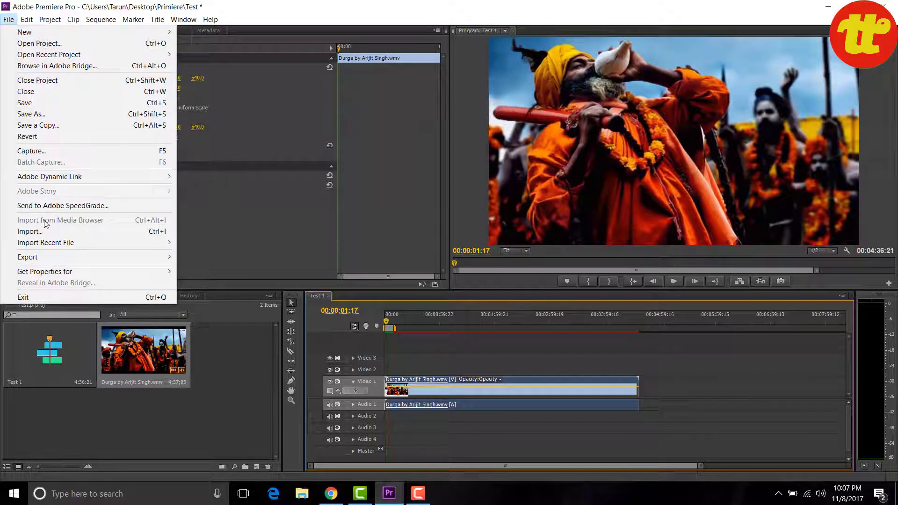
mouse_move(46, 256)
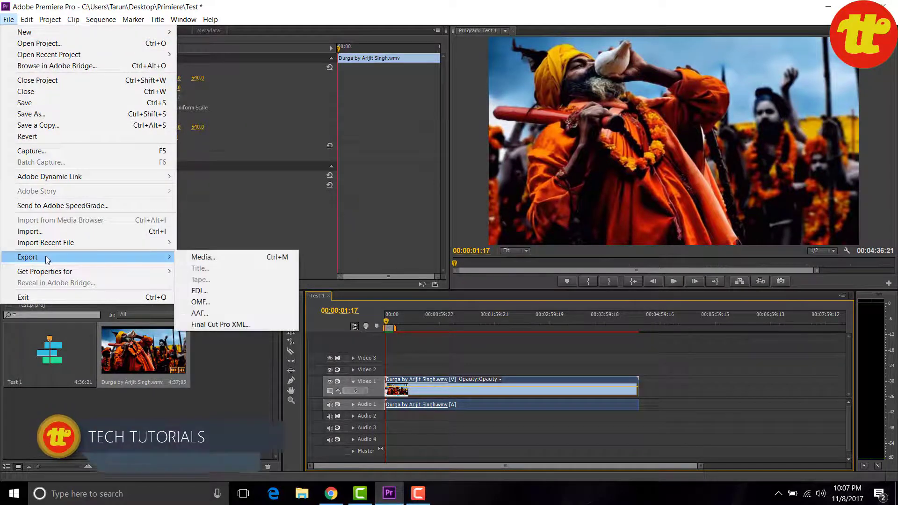
left_click(220, 256)
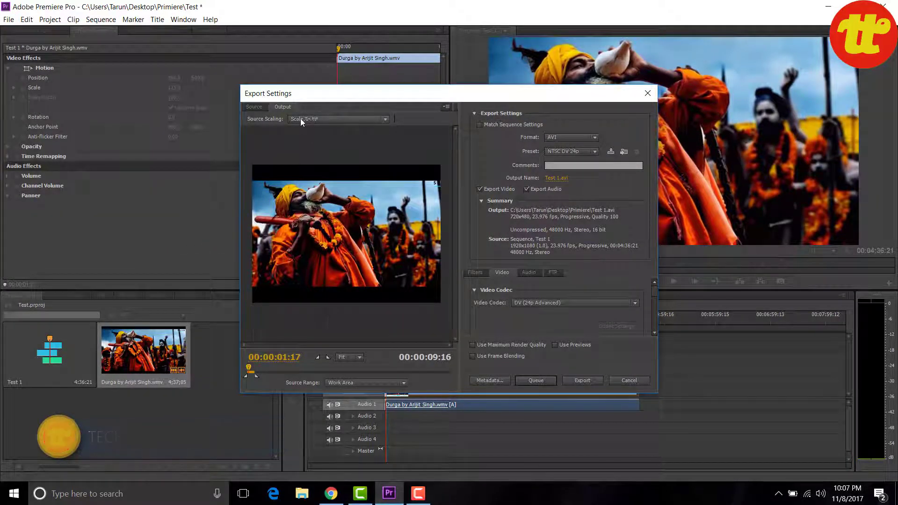
Compare the Source cropping and Output scaling previews in Export Settings
left_click(254, 105)
left_click(280, 107)
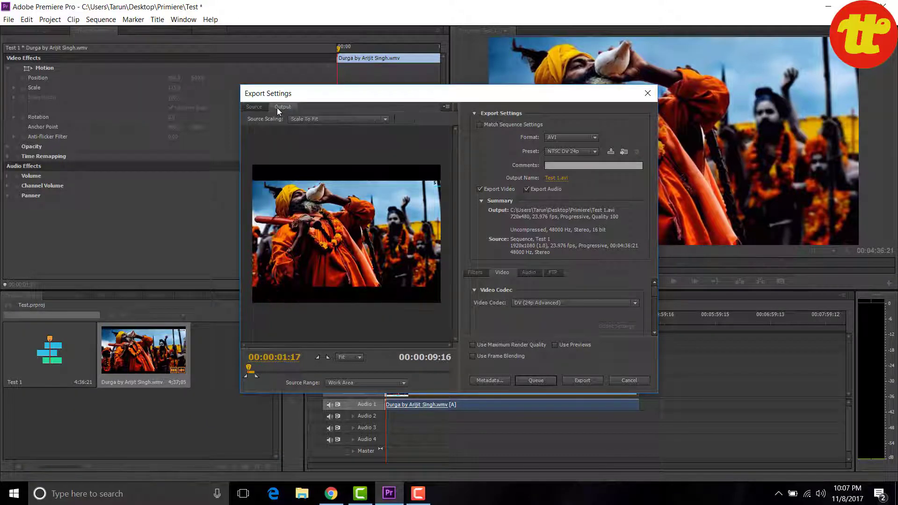
left_click(261, 109)
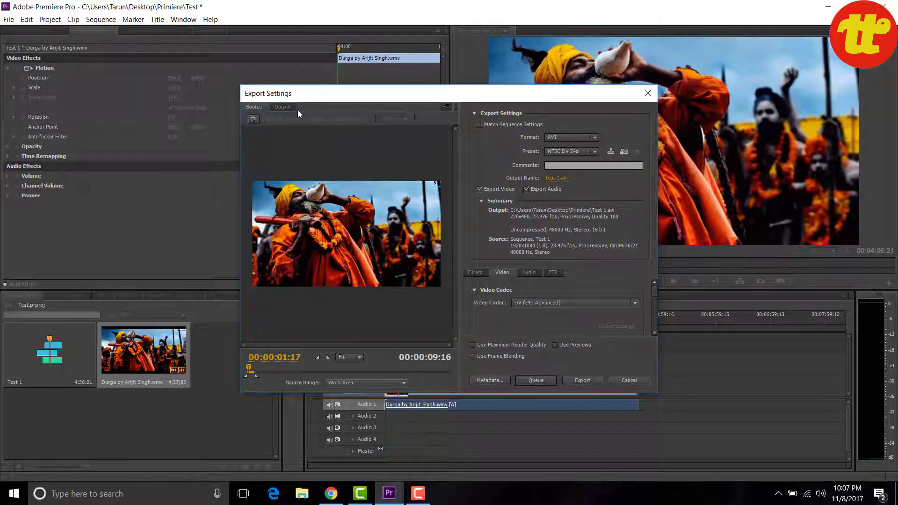
left_click(286, 108)
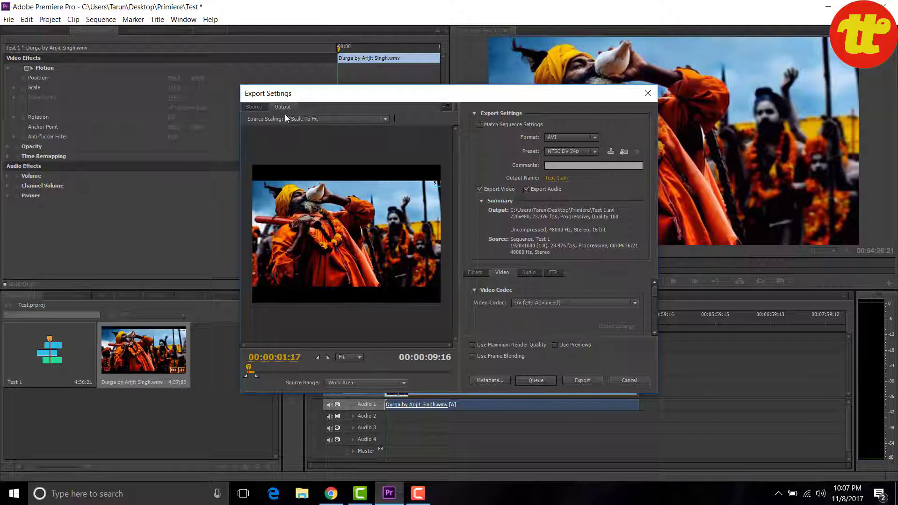
left_click(260, 108)
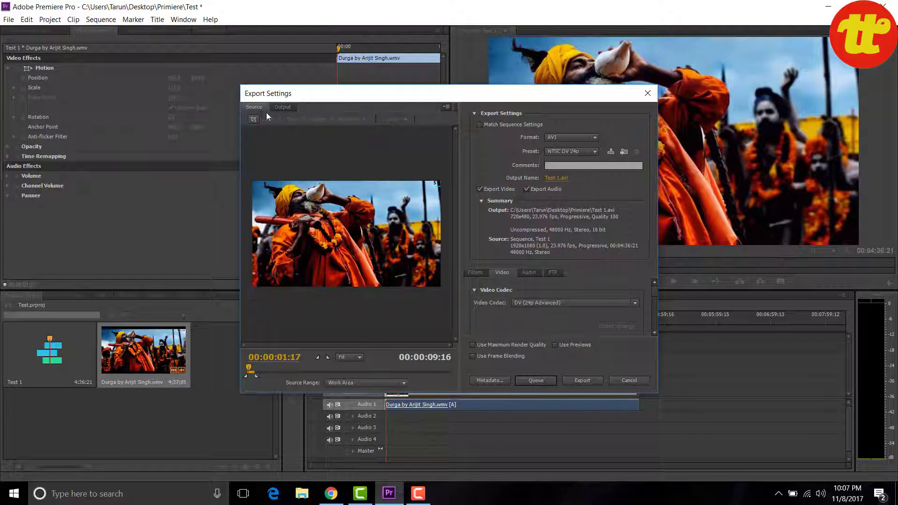
Enable Match Sequence Settings so output becomes Test 1.MXF at 1440x1080, 25 fps, progressive
left_click(487, 125)
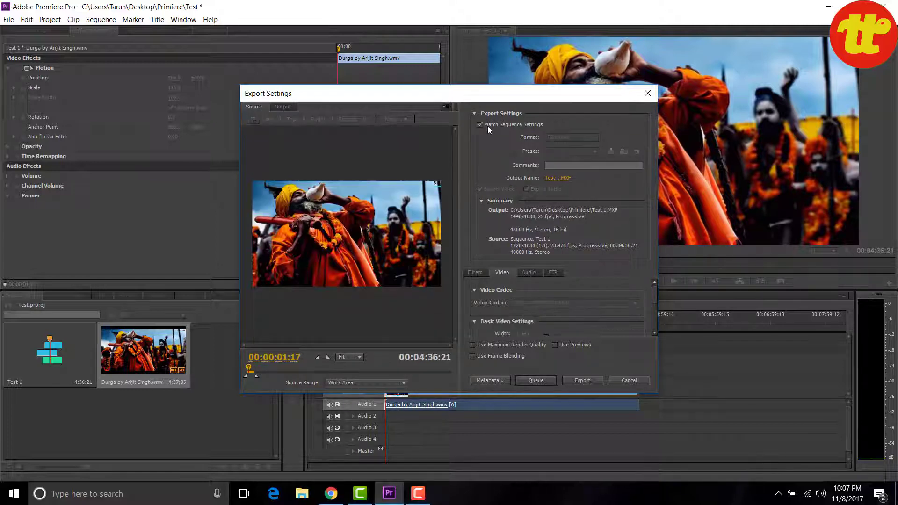
left_click(282, 107)
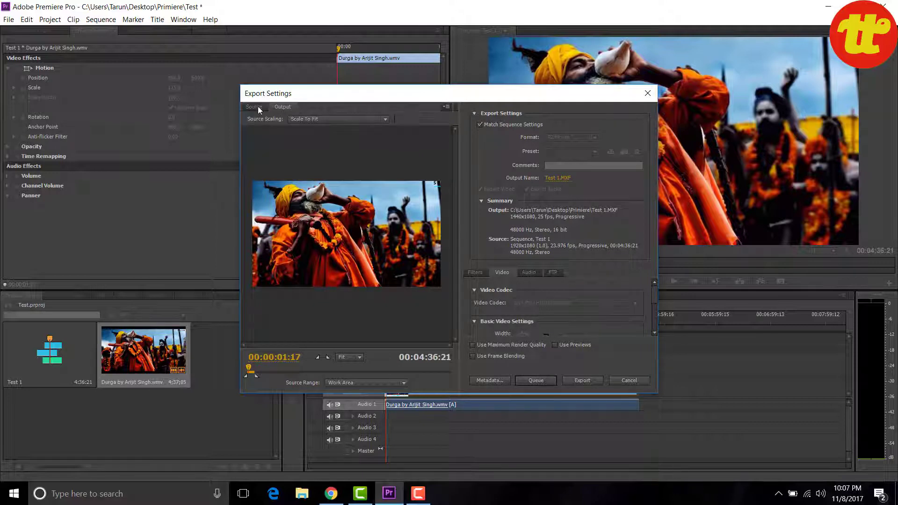
left_click(259, 110)
left_click(283, 108)
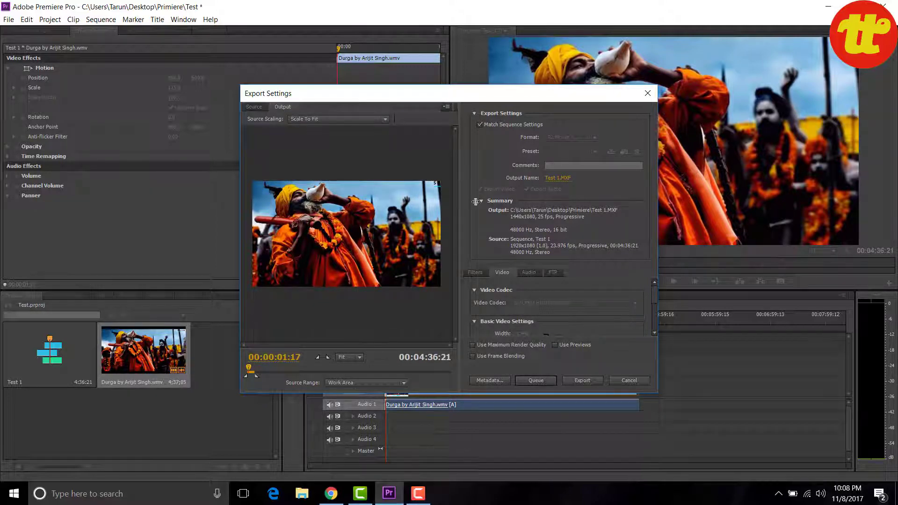